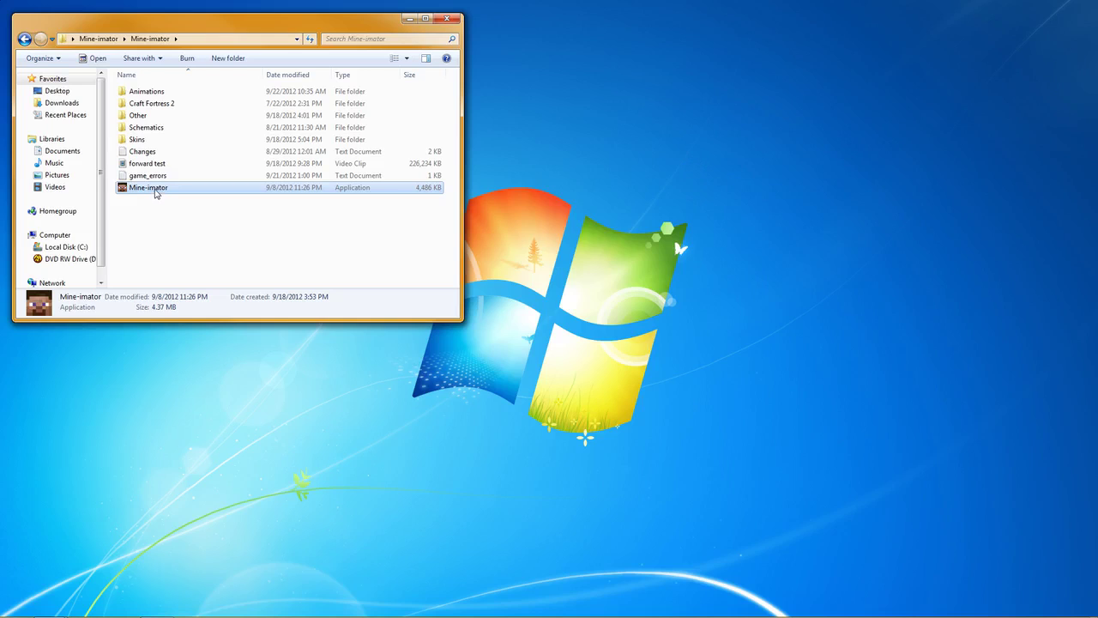
Launch Mine-imator from its folder, maximize its window and dismiss the start-up notice.
{"action": "double_click", "coordinate": [159, 190]}
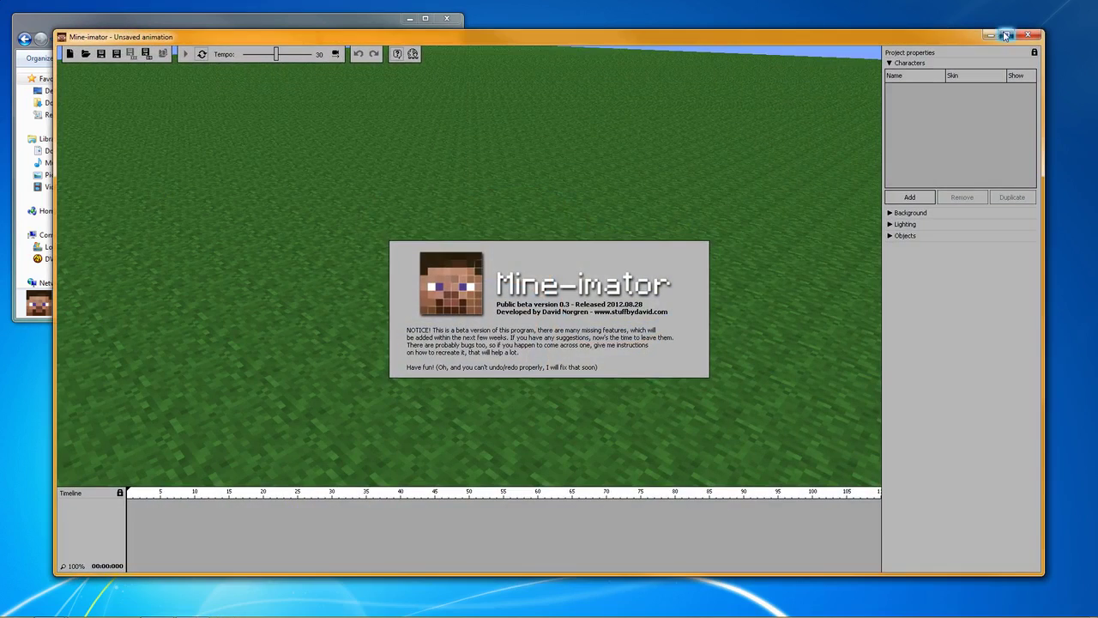
{"action": "left_click", "coordinate": [1005, 34]}
{"action": "left_click", "coordinate": [563, 277]}
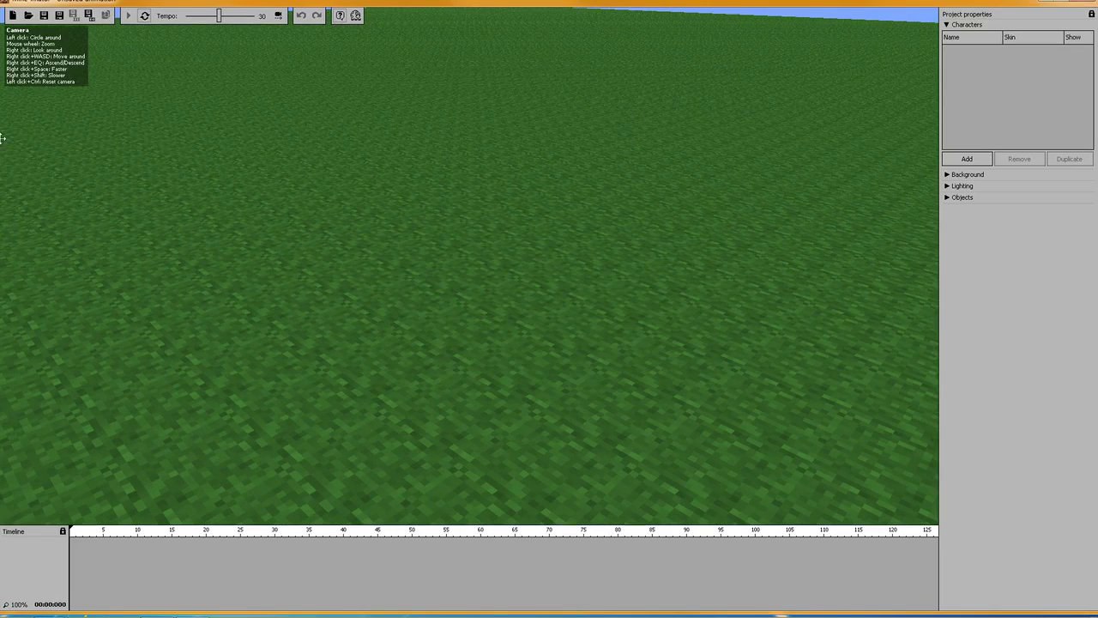
Add a character to the scene and load the villager_butcher skin for it from the Skins folder.
{"action": "left_click_drag", "start_coordinate": [466, 248], "coordinate": [581, 197]}
{"action": "left_click", "coordinate": [964, 159]}
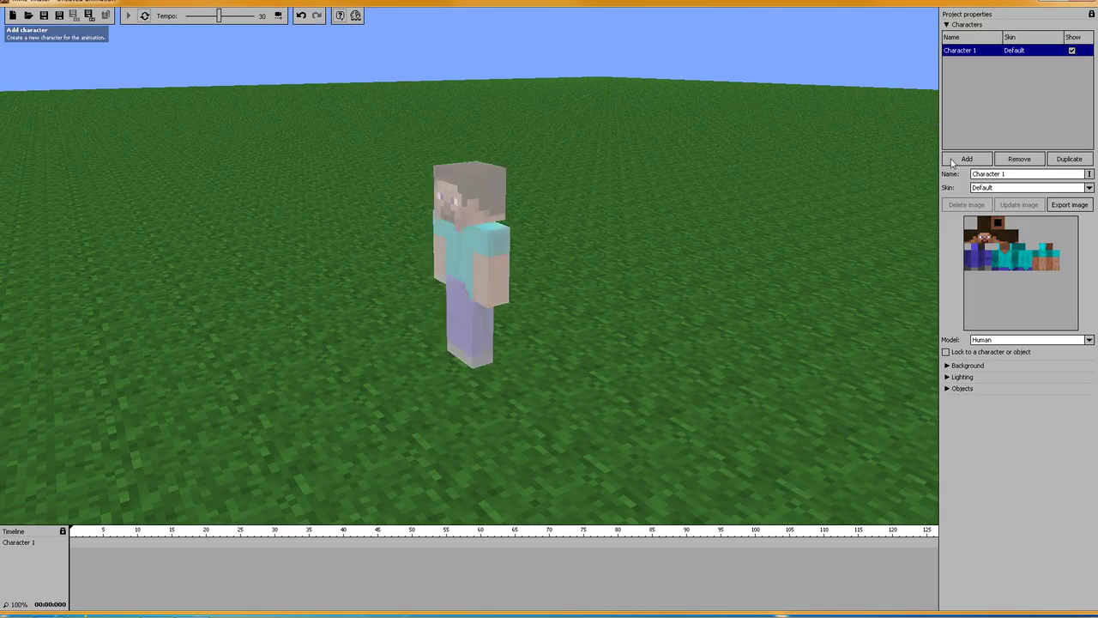
{"action": "left_click", "coordinate": [1014, 188]}
{"action": "left_click", "coordinate": [1003, 217]}
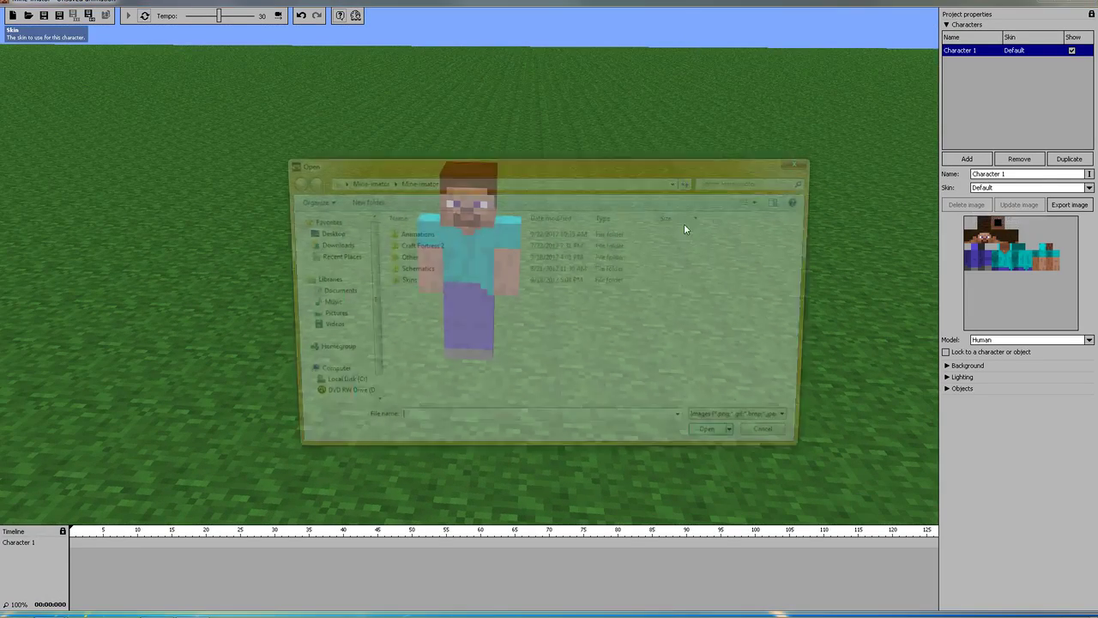
{"action": "double_click", "coordinate": [404, 281]}
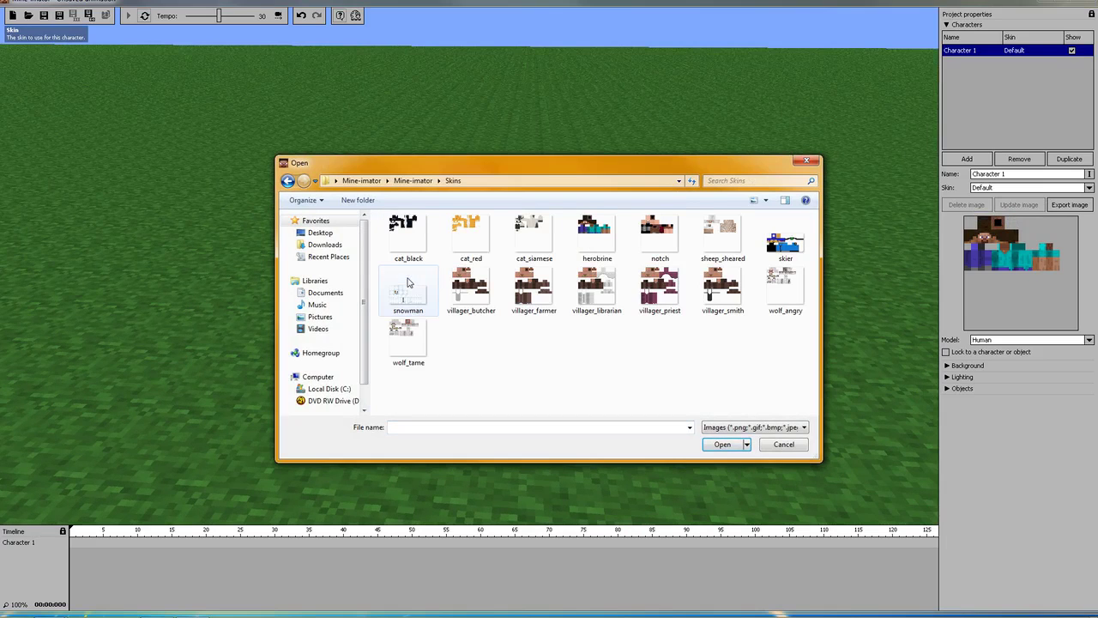
{"action": "left_click", "coordinate": [471, 307]}
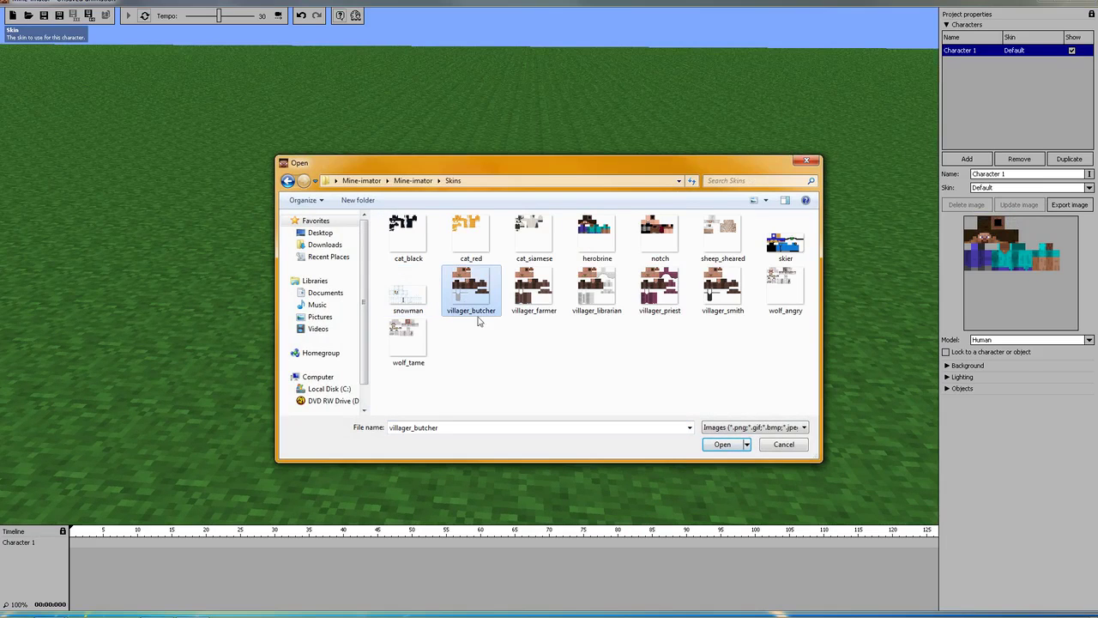
{"action": "left_click", "coordinate": [725, 446]}
Set the character's model to Villager after trying the Ocelot model.
{"action": "left_click_drag", "start_coordinate": [630, 297], "coordinate": [654, 283]}
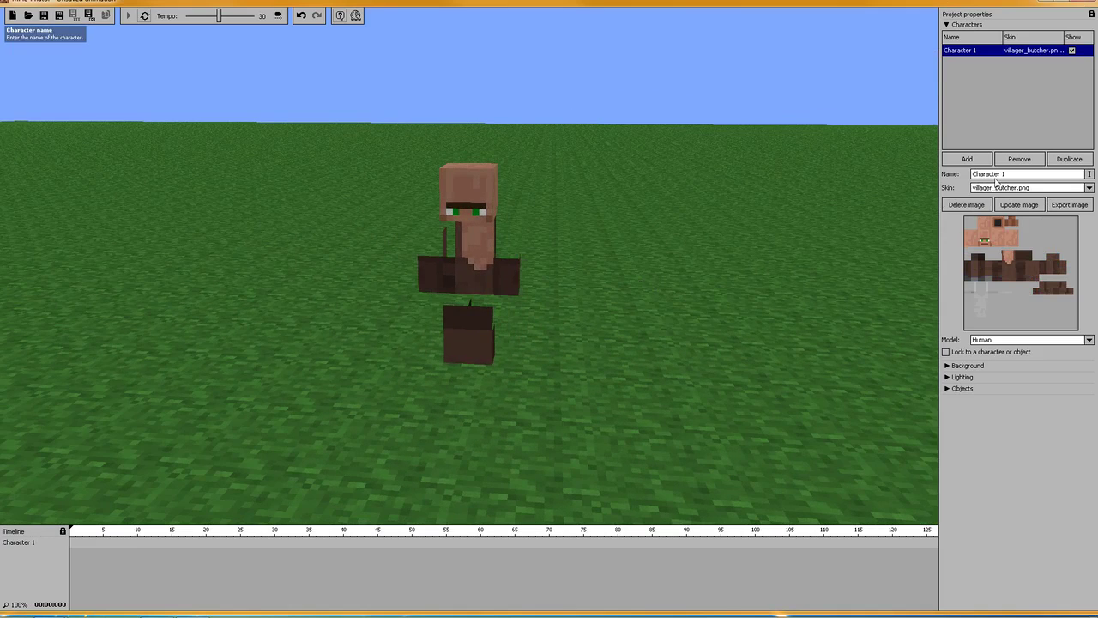
{"action": "left_click", "coordinate": [995, 341]}
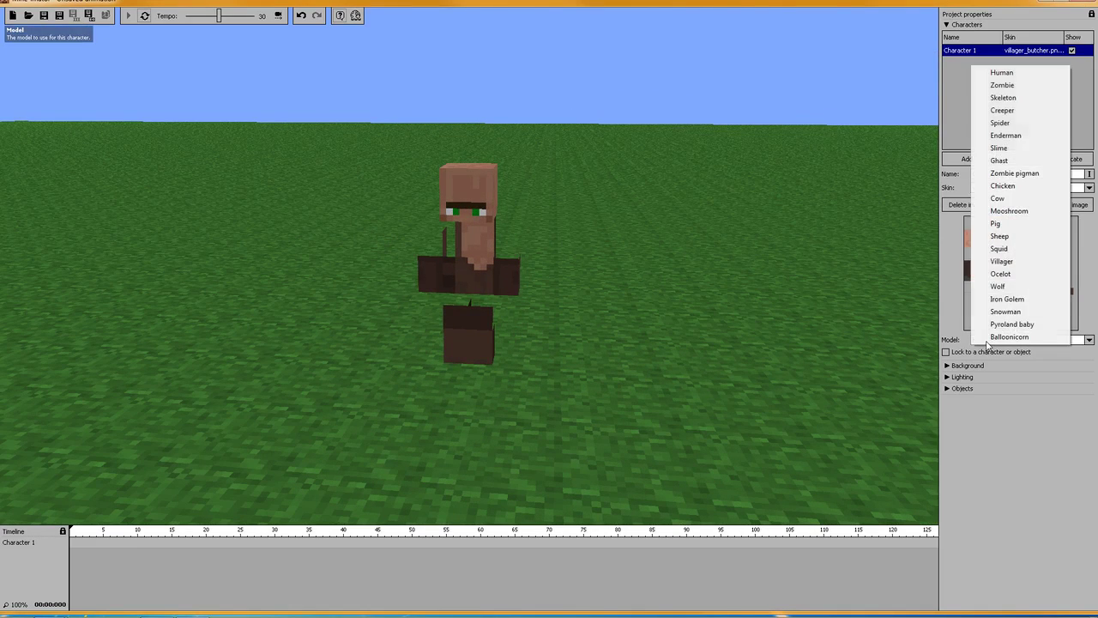
{"action": "left_click", "coordinate": [1000, 274]}
{"action": "left_click", "coordinate": [1021, 341]}
{"action": "left_click", "coordinate": [1002, 262]}
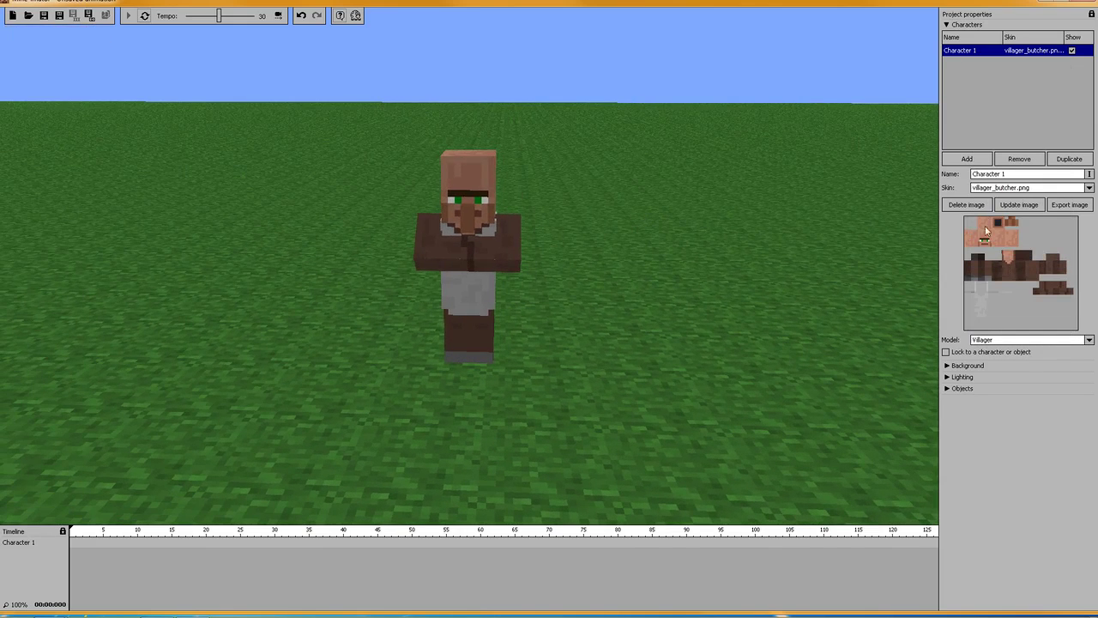
Add a second character and create keyframes for both characters at the start of the timeline.
{"action": "left_click", "coordinate": [965, 160]}
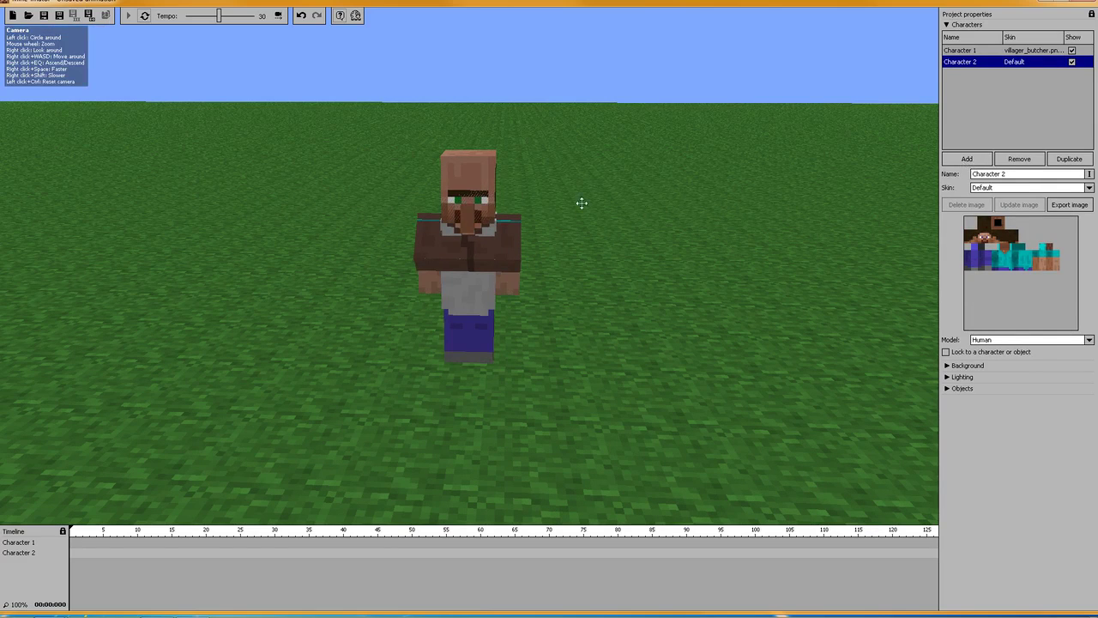
{"action": "left_click", "coordinate": [68, 556]}
{"action": "double_click", "coordinate": [70, 556]}
{"action": "left_click", "coordinate": [70, 543]}
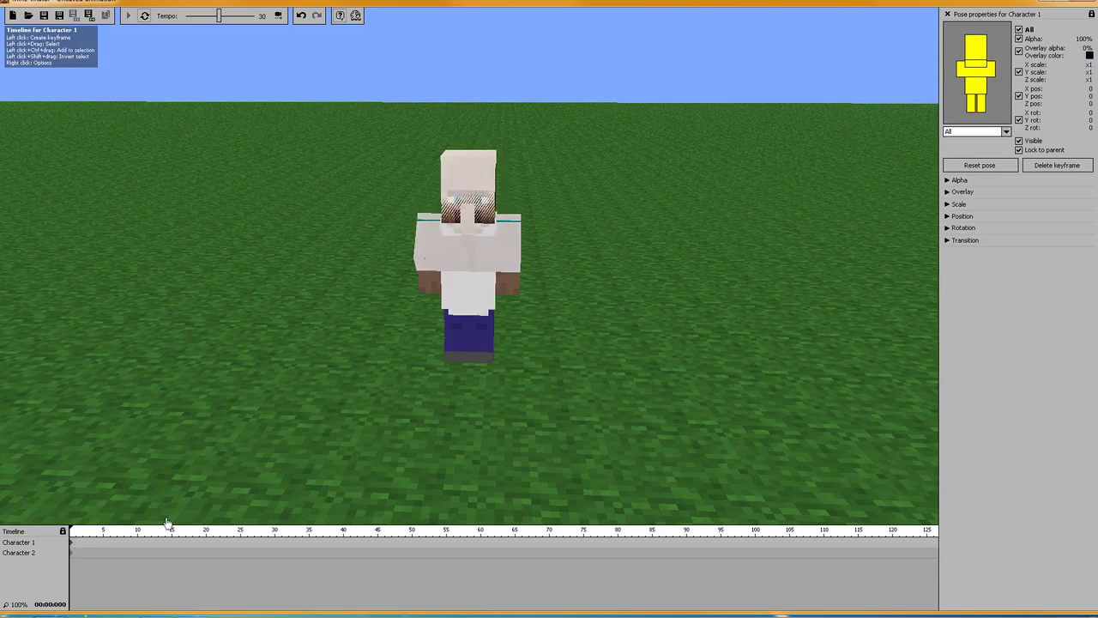
Move Character 1 sideways to X position 50 in its first keyframe.
{"action": "left_click", "coordinate": [947, 216]}
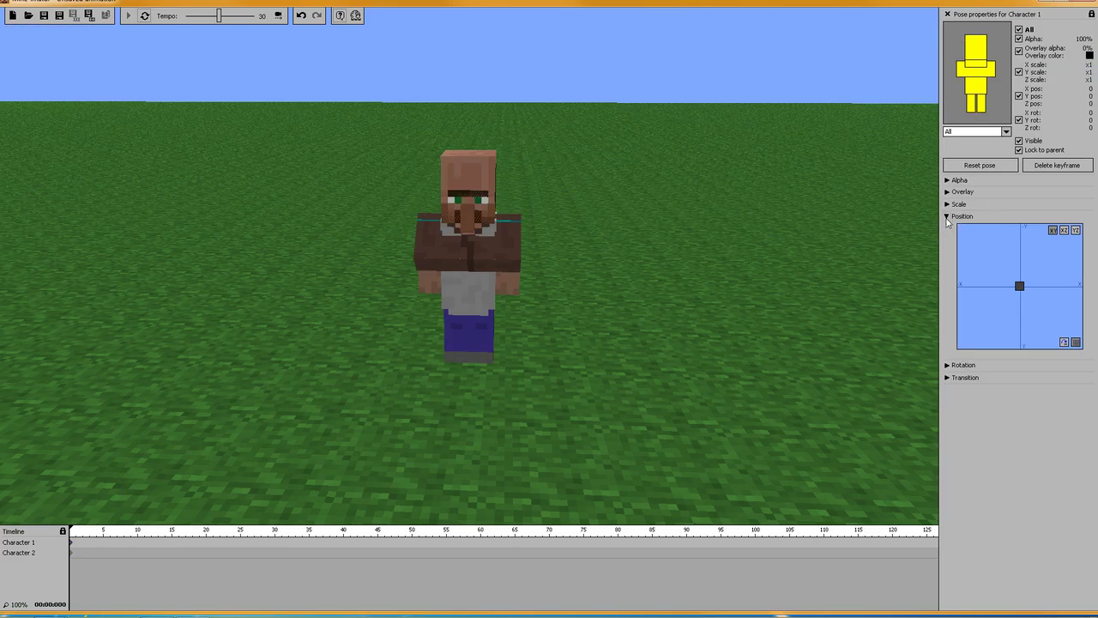
{"action": "mouse_move", "coordinate": [1028, 309]}
{"action": "left_mouse_down"}
{"action": "mouse_move", "coordinate": [999, 306]}
{"action": "mouse_move", "coordinate": [1066, 305]}
{"action": "left_mouse_up"}
{"action": "scroll", "coordinate": [999, 306], "scroll_direction": "up", "scroll_amount": 2}
{"action": "scroll", "coordinate": [998, 306], "scroll_direction": "down", "scroll_amount": 4}
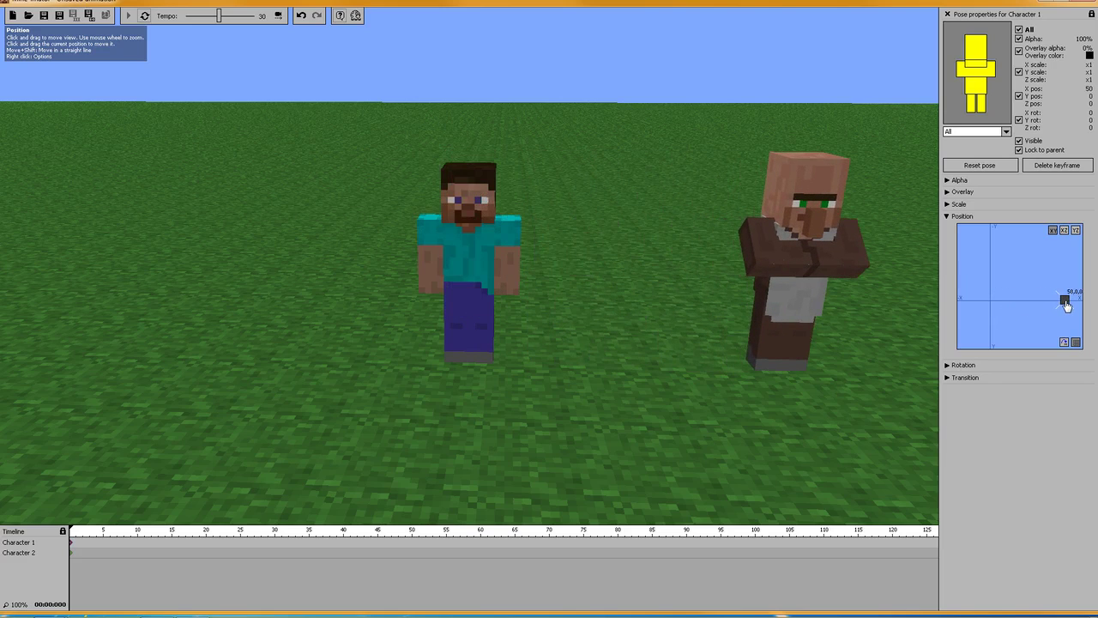
Raise Character 2 above the ground to about position 1, -2, 41 in its first keyframe.
{"action": "left_click", "coordinate": [21, 552]}
{"action": "left_click_drag", "start_coordinate": [991, 307], "coordinate": [994, 242]}
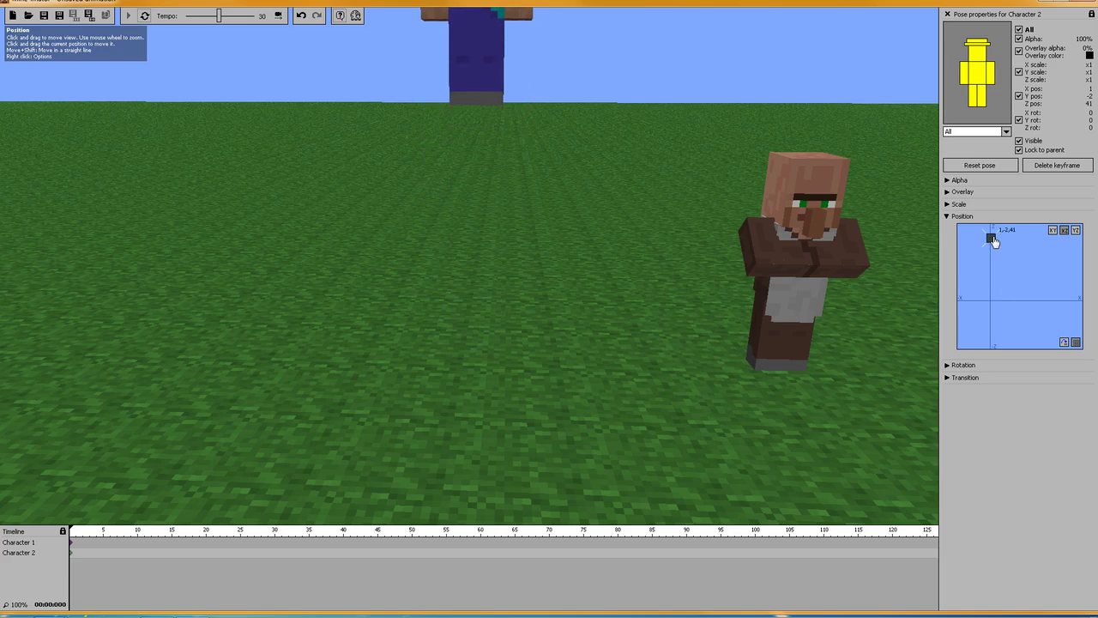
{"action": "left_click", "coordinate": [950, 217]}
Turn Character 2 upside down with rotation of about X -190, Y 0 and Z -182.
{"action": "left_click", "coordinate": [948, 229]}
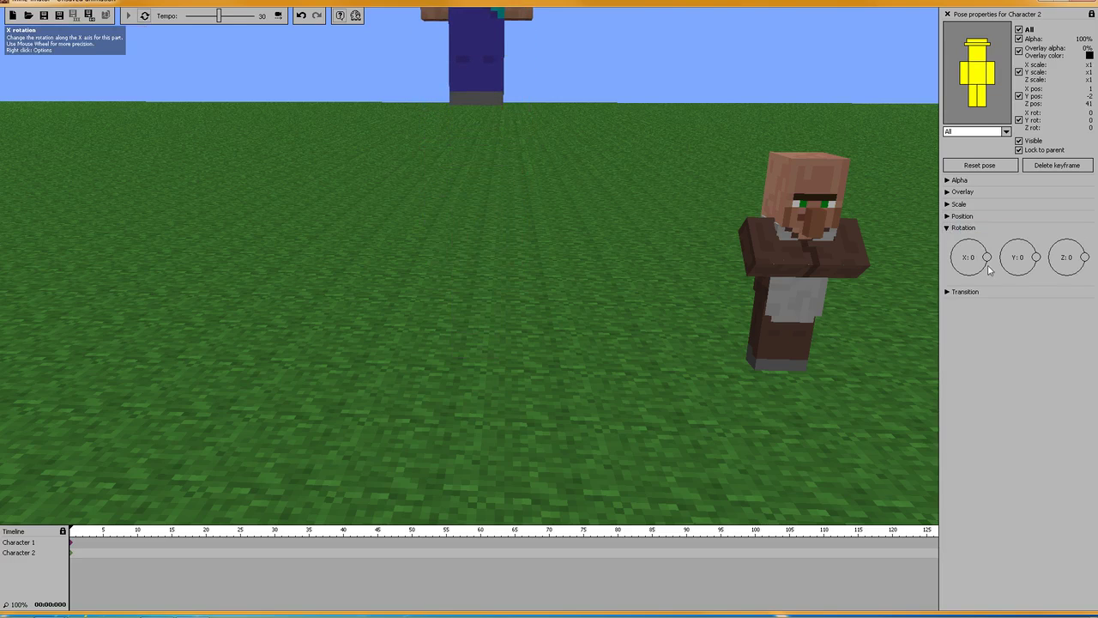
{"action": "left_click_drag", "start_coordinate": [989, 260], "coordinate": [950, 255]}
{"action": "left_click_drag", "start_coordinate": [1036, 259], "coordinate": [1036, 256]}
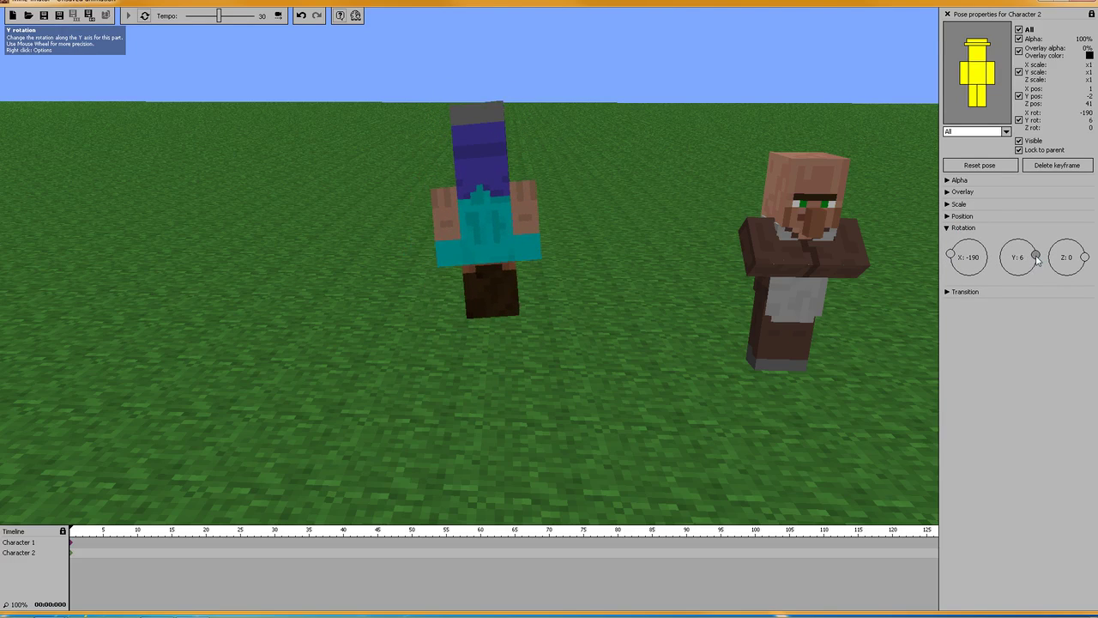
{"action": "scroll", "coordinate": [1037, 260], "scroll_direction": "down", "scroll_amount": 10}
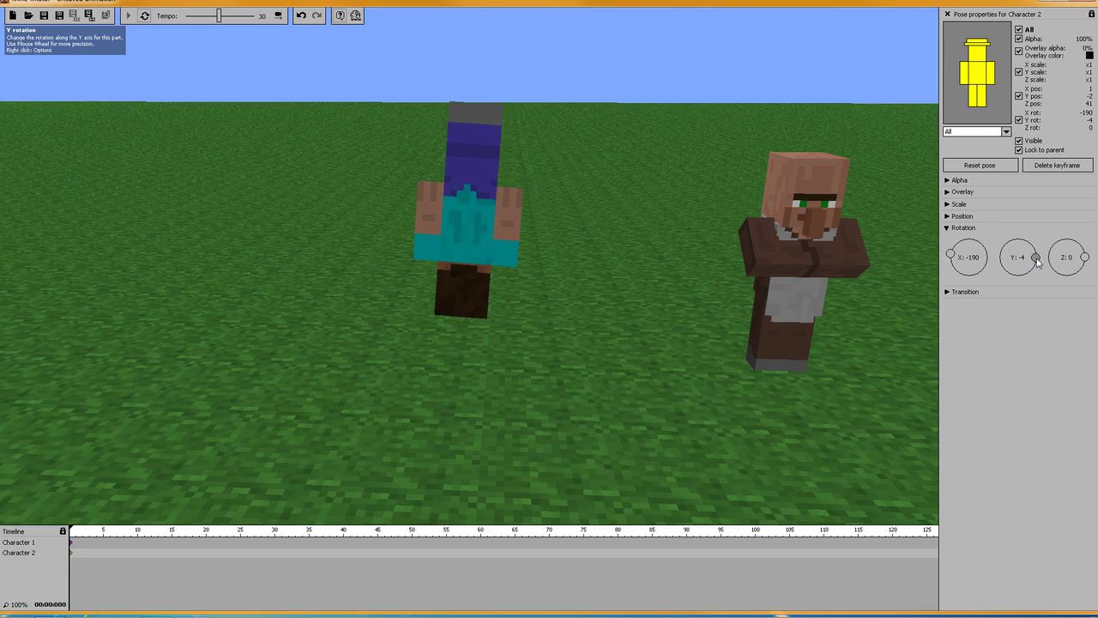
{"action": "scroll", "coordinate": [1037, 260], "scroll_direction": "up", "scroll_amount": 4}
{"action": "left_click_drag", "start_coordinate": [1085, 259], "coordinate": [1042, 266]}
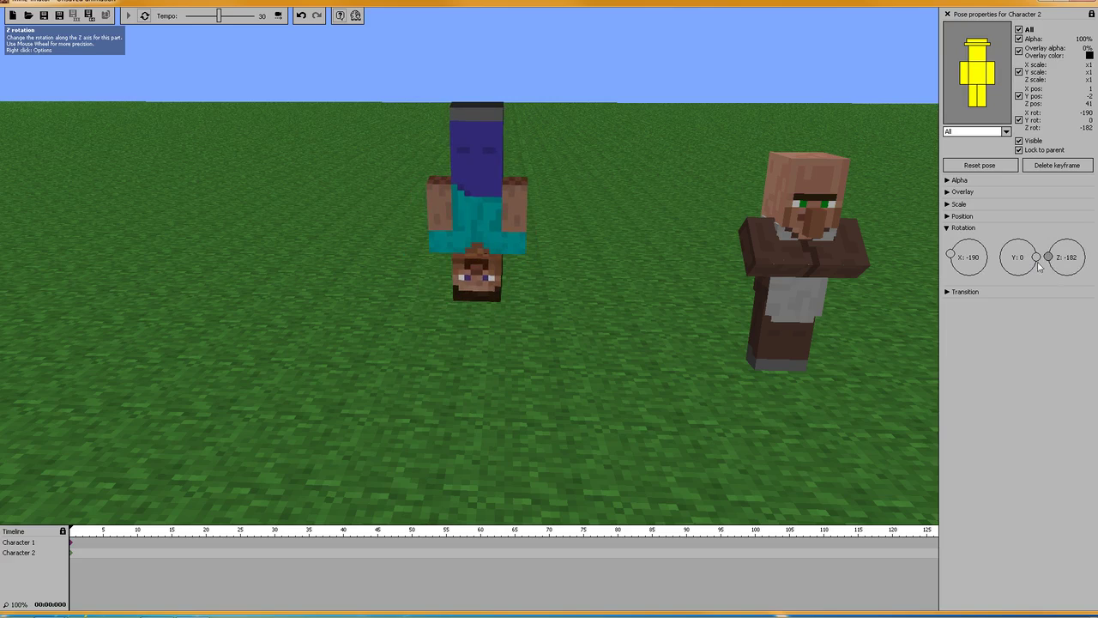
Replace Character 1's skin with the notch image from the Skins folder.
{"action": "left_click", "coordinate": [72, 544]}
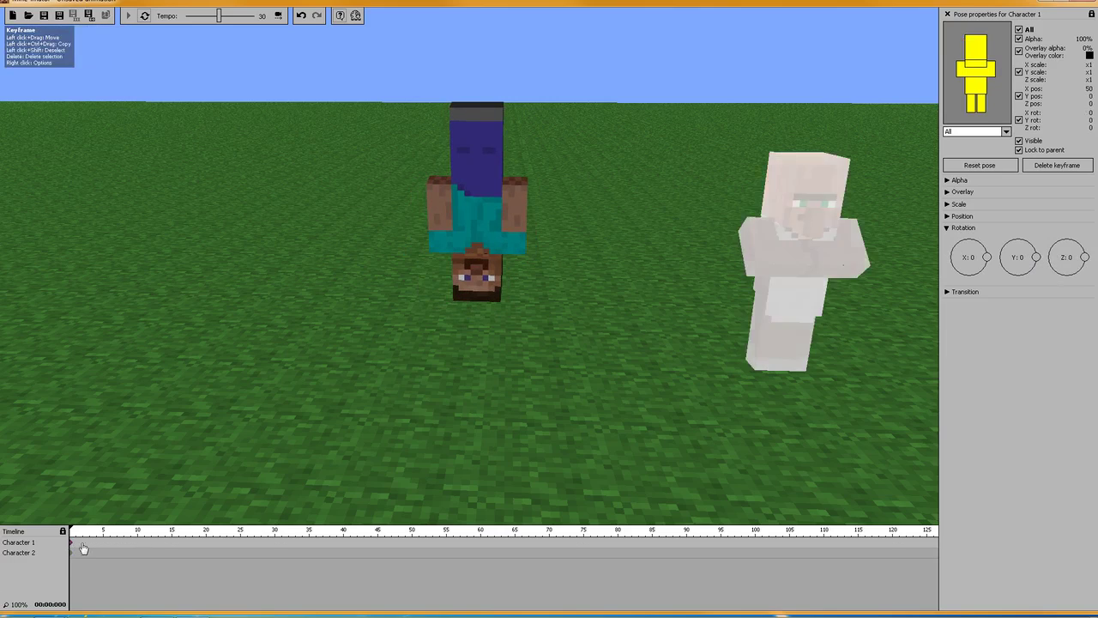
{"action": "left_click", "coordinate": [33, 544]}
{"action": "left_click", "coordinate": [997, 188]}
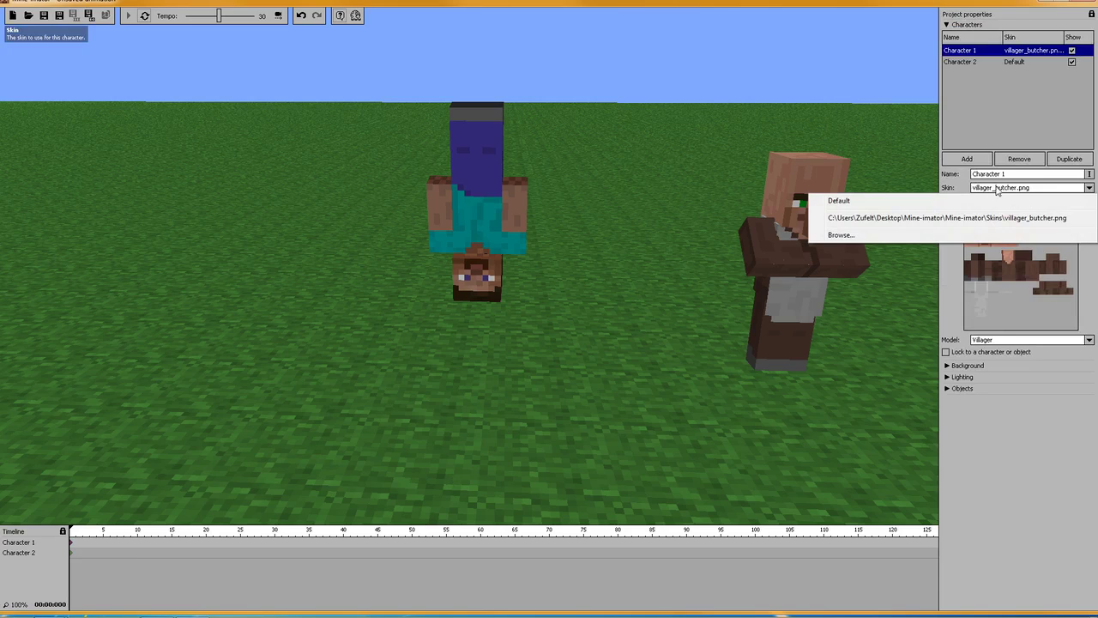
{"action": "left_click", "coordinate": [884, 235]}
{"action": "left_click", "coordinate": [400, 282]}
{"action": "double_click", "coordinate": [400, 282]}
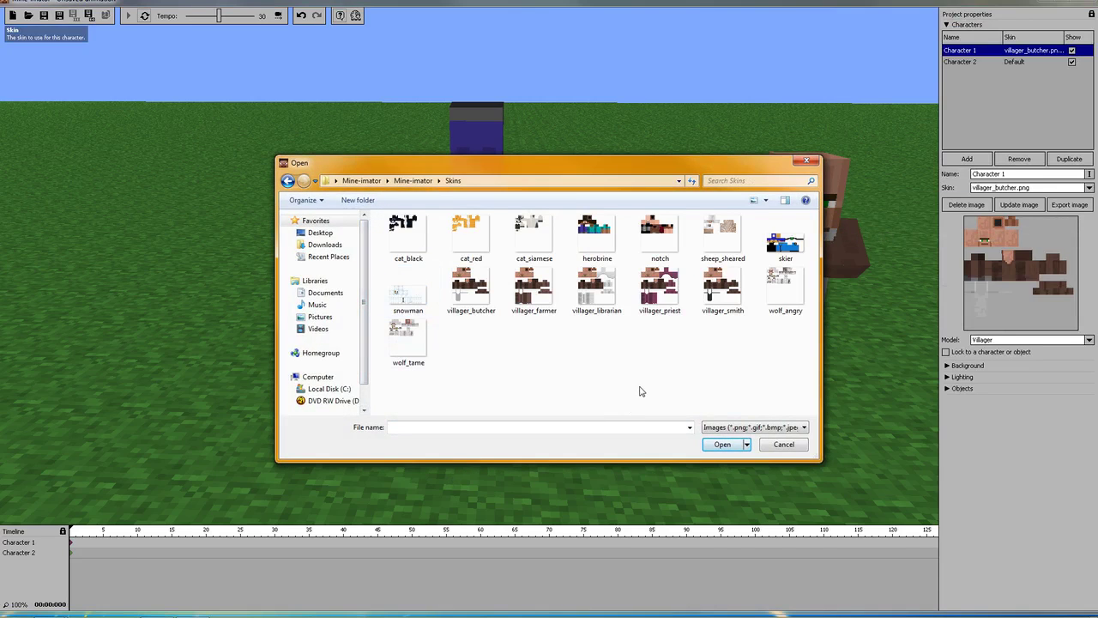
{"action": "left_click", "coordinate": [660, 230]}
{"action": "left_click", "coordinate": [722, 443]}
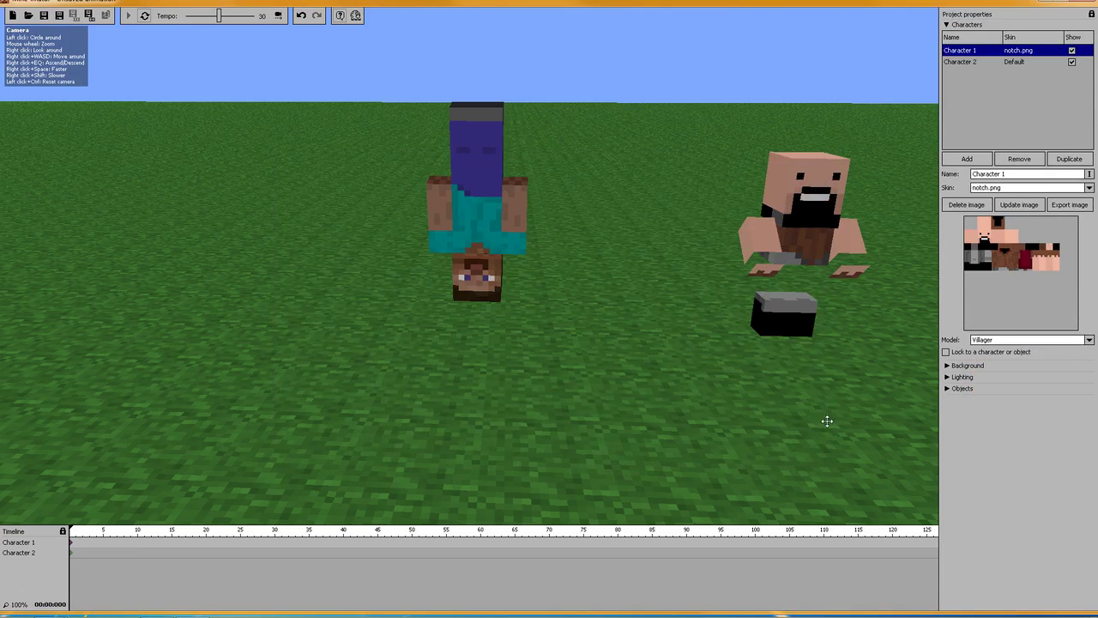
Set Character 1's model to Human and collapse the character settings.
{"action": "left_click", "coordinate": [988, 340]}
{"action": "left_click", "coordinate": [1000, 73]}
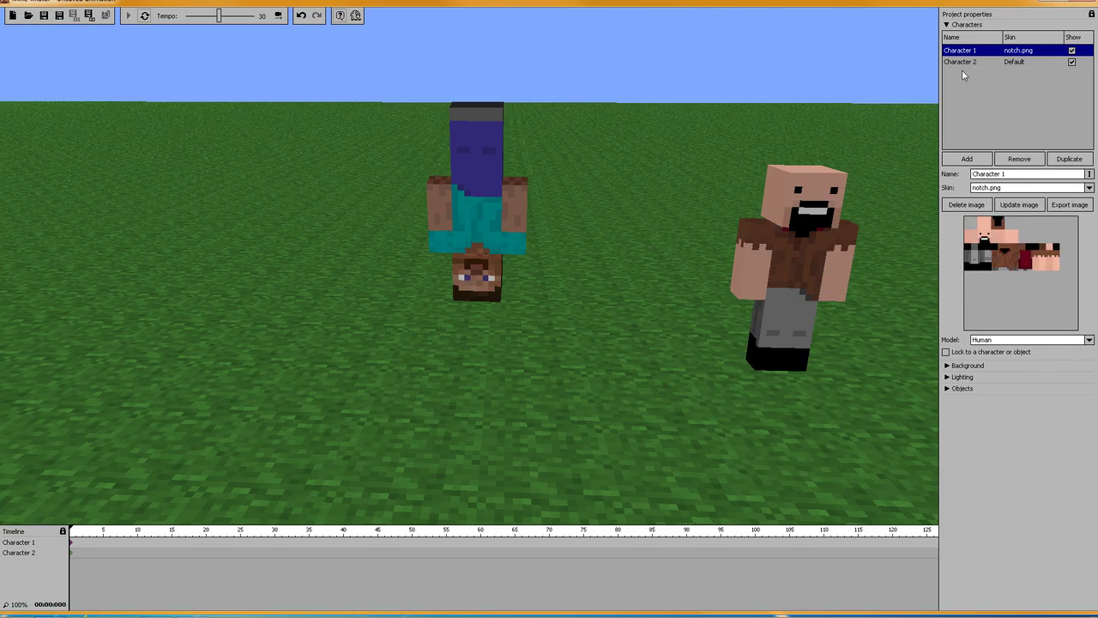
{"action": "left_click", "coordinate": [948, 25]}
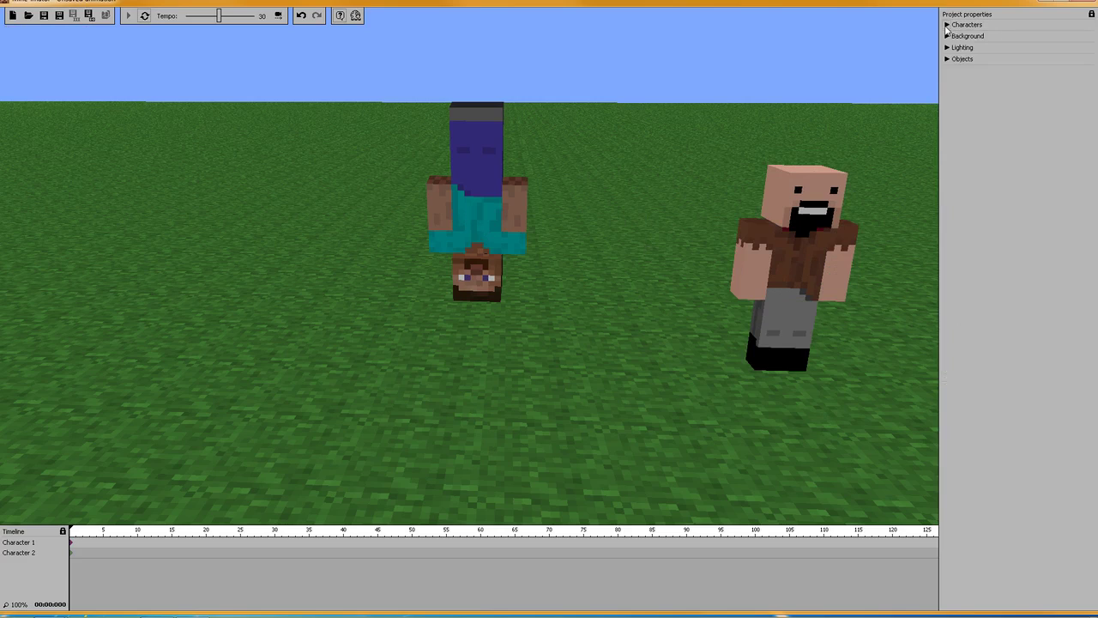
Add an item object to the scene and make it a wooden sword.
{"action": "left_click", "coordinate": [947, 60]}
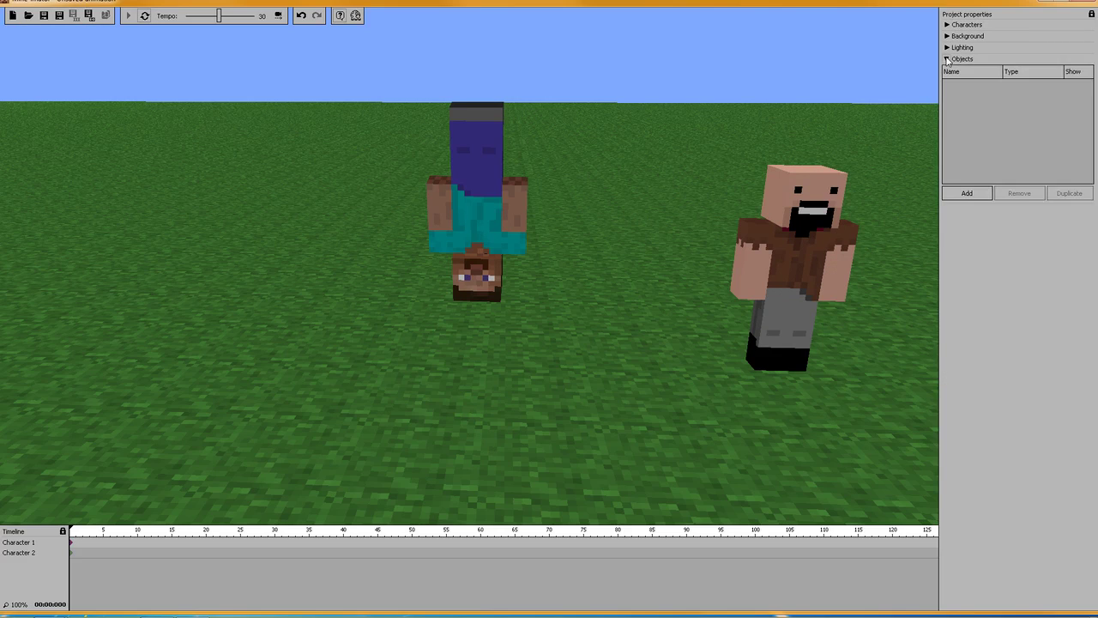
{"action": "left_click", "coordinate": [967, 193]}
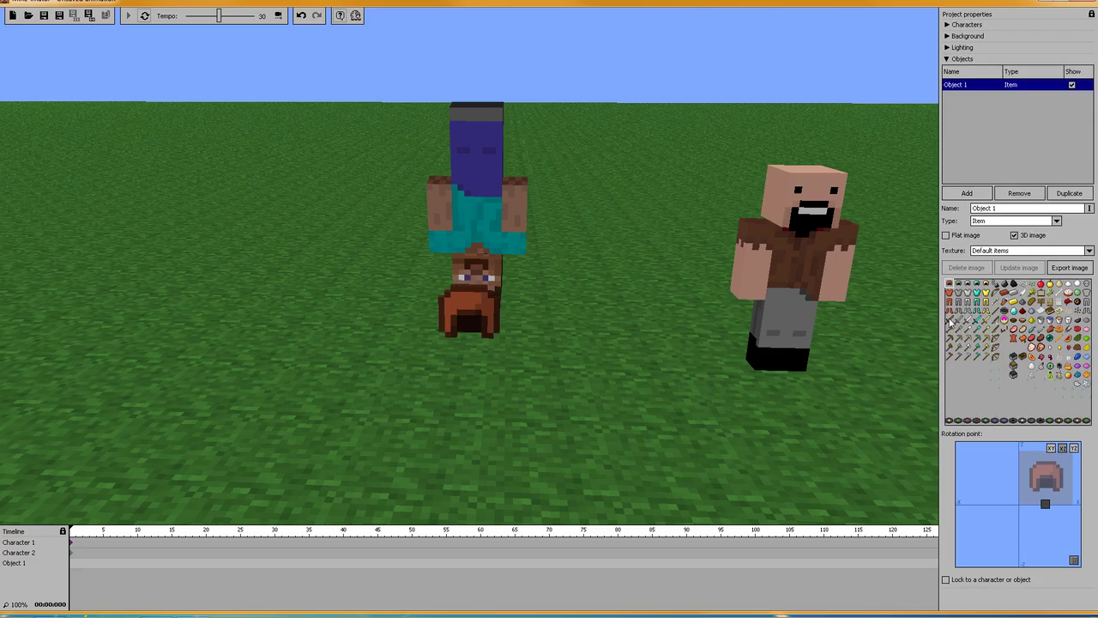
{"action": "left_click", "coordinate": [950, 322]}
{"action": "left_click_drag", "start_coordinate": [570, 244], "coordinate": [721, 243]}
{"action": "right_click_drag", "start_coordinate": [721, 243], "coordinate": [538, 275]}
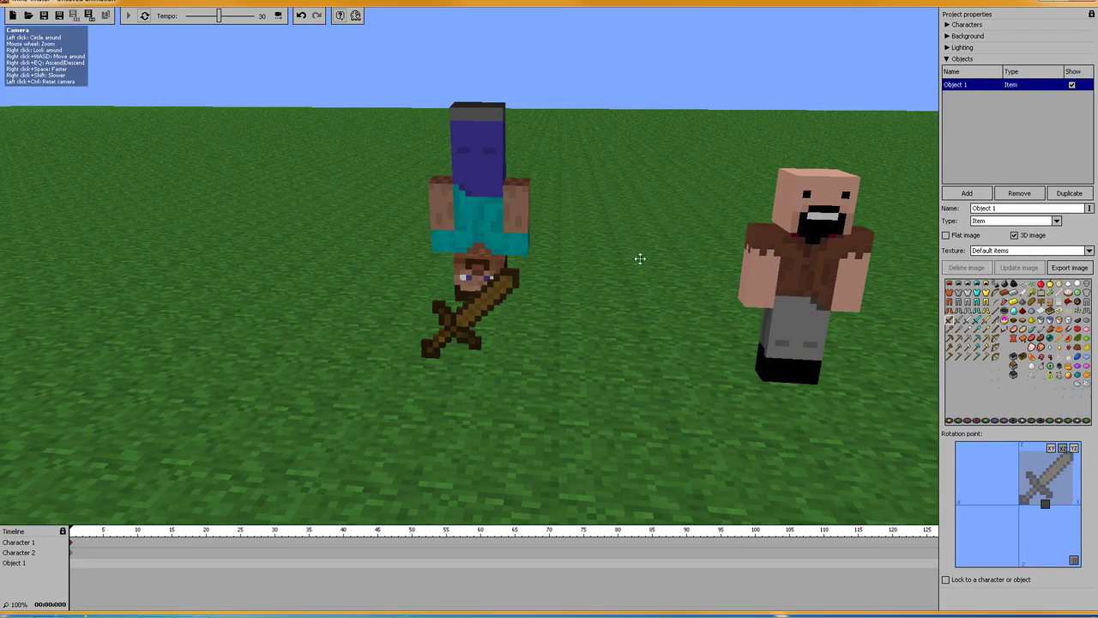
{"action": "mouse_move", "coordinate": [645, 257]}
{"action": "left_mouse_down"}
{"action": "mouse_move", "coordinate": [733, 252]}
{"action": "mouse_move", "coordinate": [636, 251]}
{"action": "left_mouse_up"}
{"action": "right_click_drag", "start_coordinate": [636, 250], "coordinate": [667, 263]}
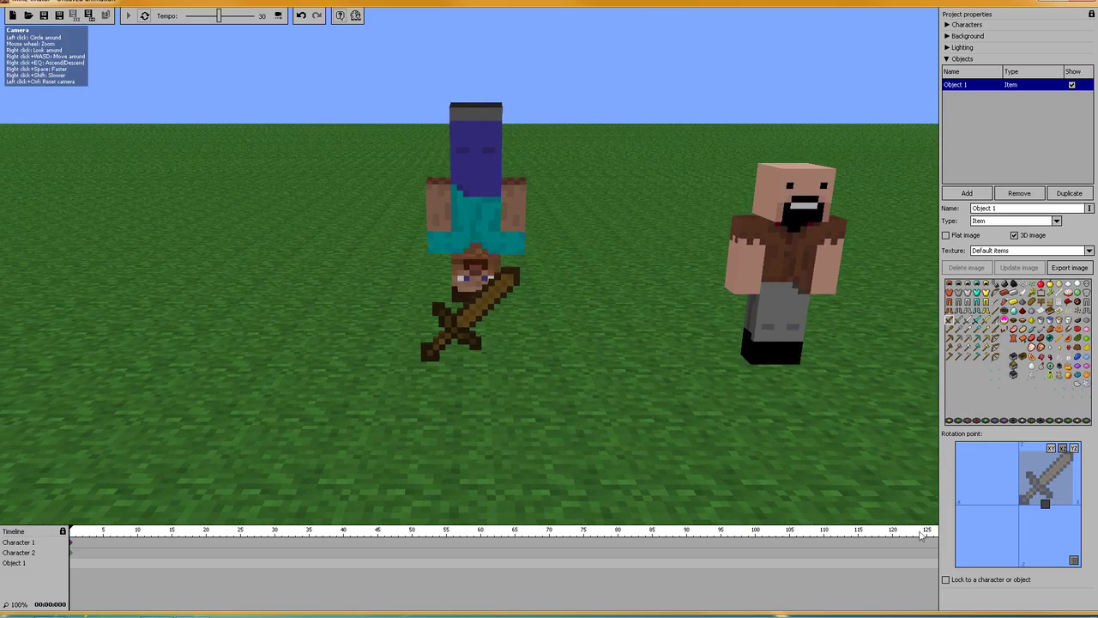
Lock the sword object to Character 1 as parent, with the right arm as the attached part.
{"action": "left_click", "coordinate": [947, 580]}
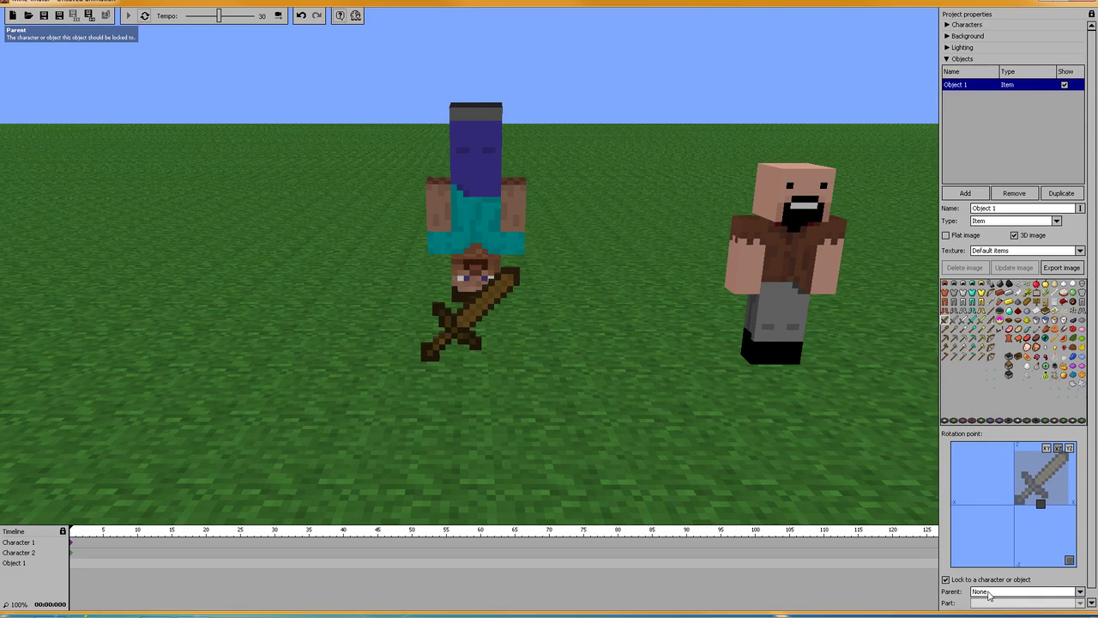
{"action": "left_click", "coordinate": [989, 594]}
{"action": "left_click", "coordinate": [1002, 556]}
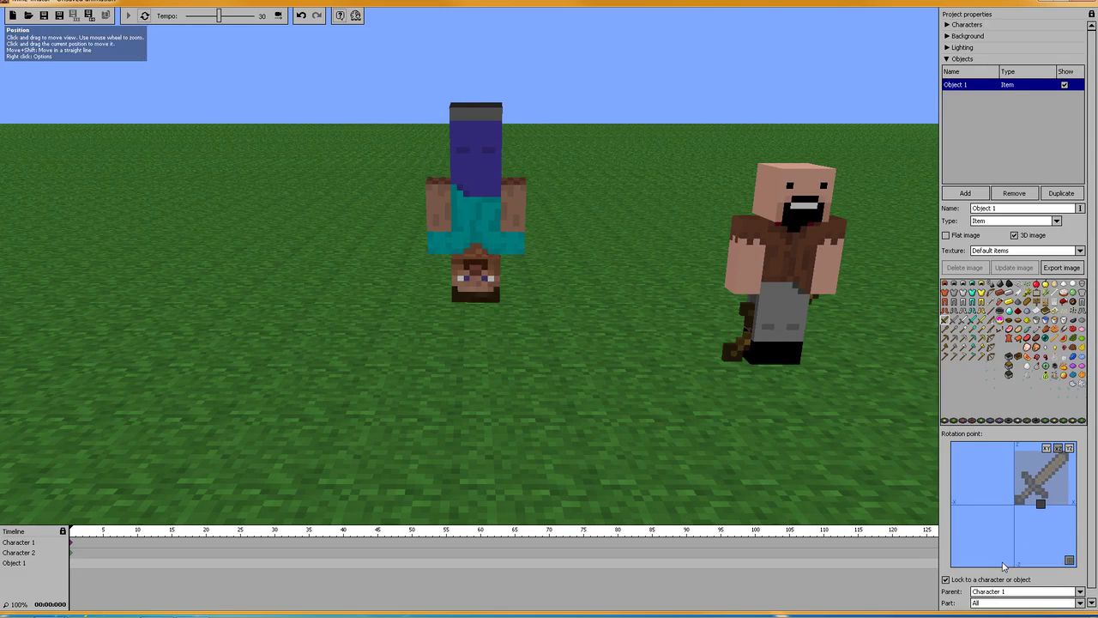
{"action": "left_click", "coordinate": [997, 603]}
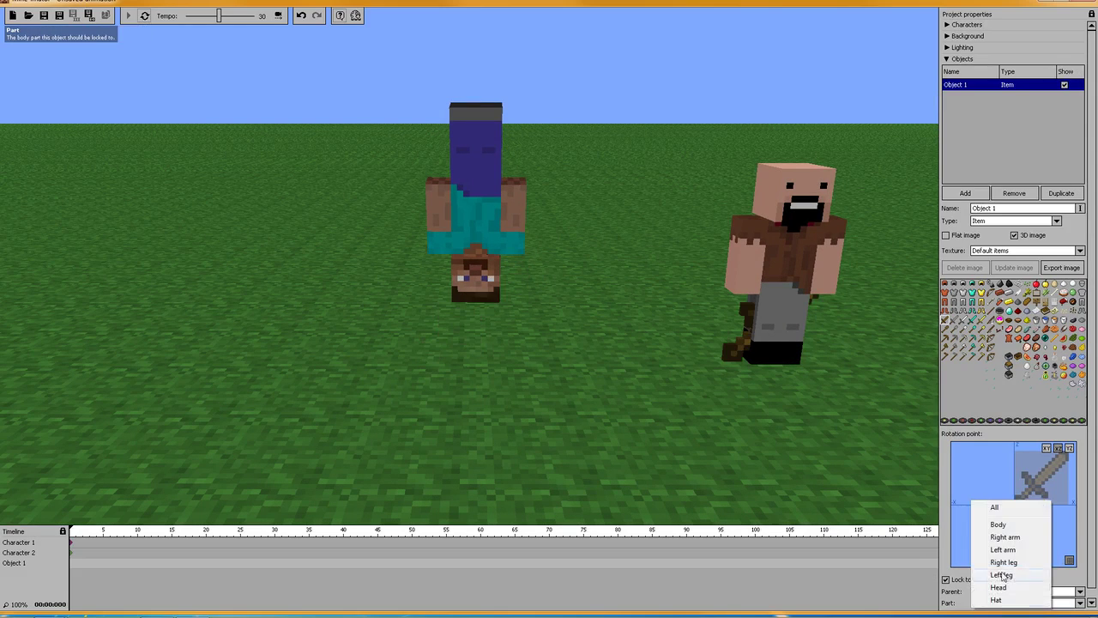
{"action": "left_click", "coordinate": [1006, 538]}
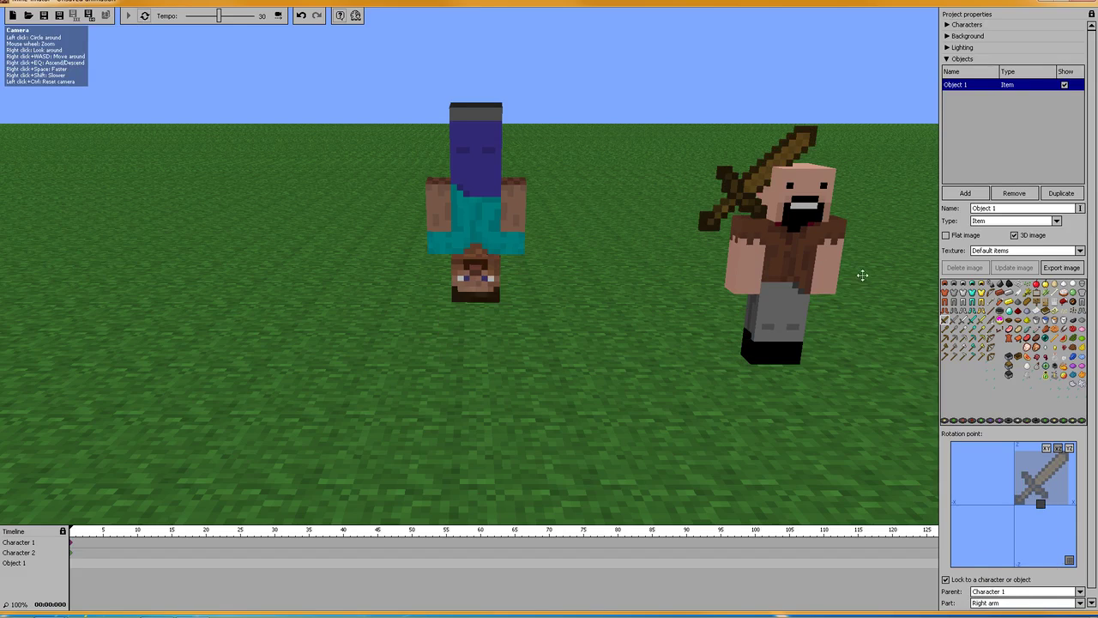
Create a keyframe for the sword at the start of the timeline and set its Z rotation to -90.
{"action": "left_click", "coordinate": [948, 60]}
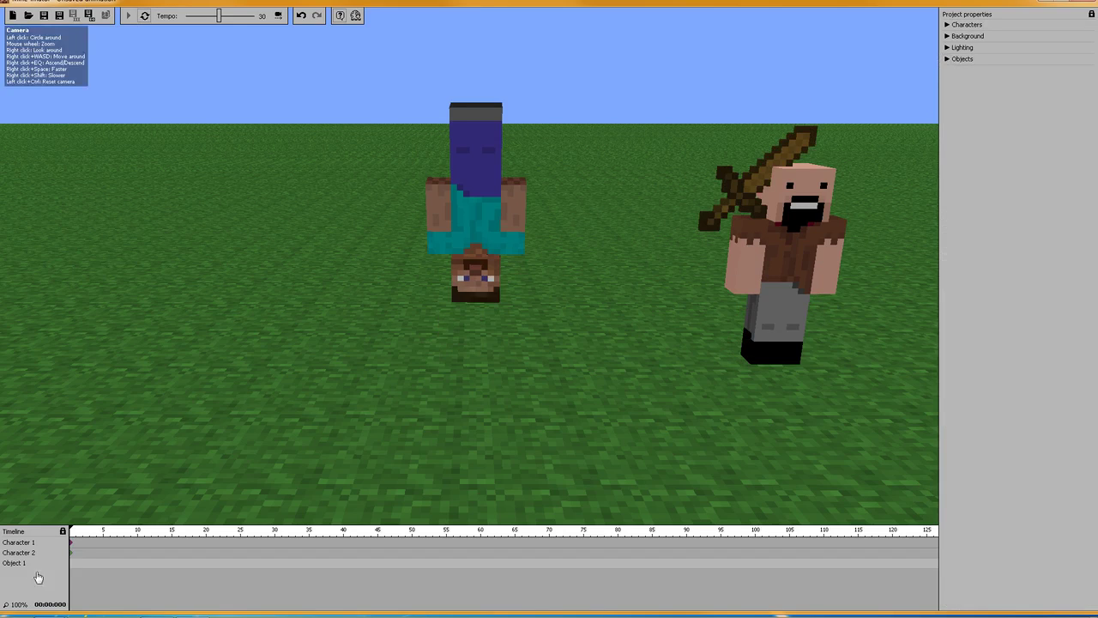
{"action": "left_click", "coordinate": [72, 565]}
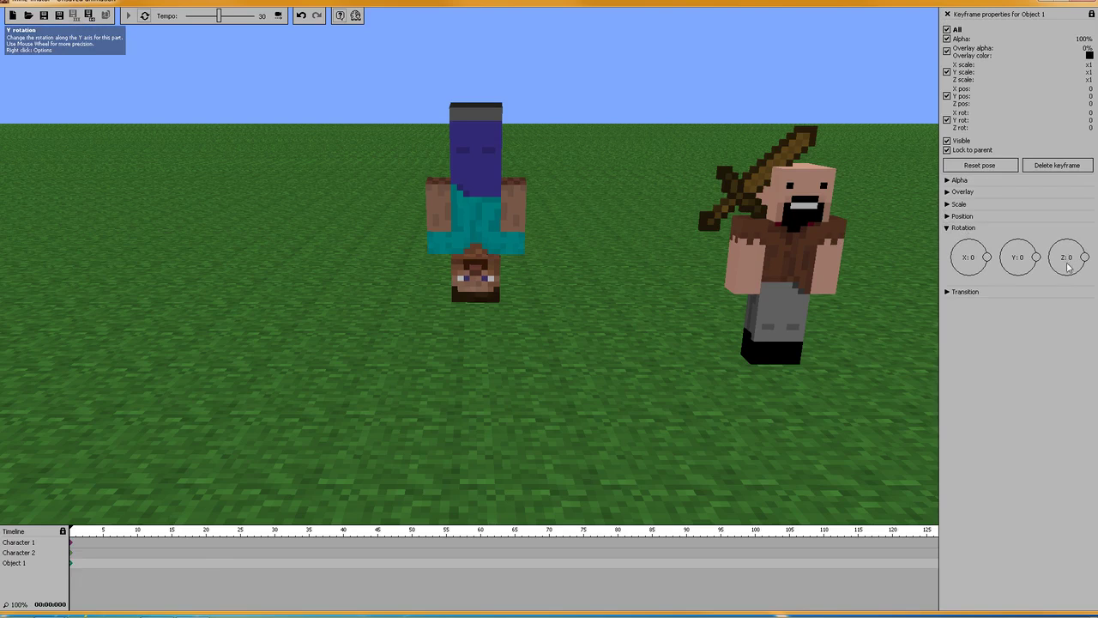
{"action": "left_click_drag", "start_coordinate": [1086, 263], "coordinate": [1067, 276]}
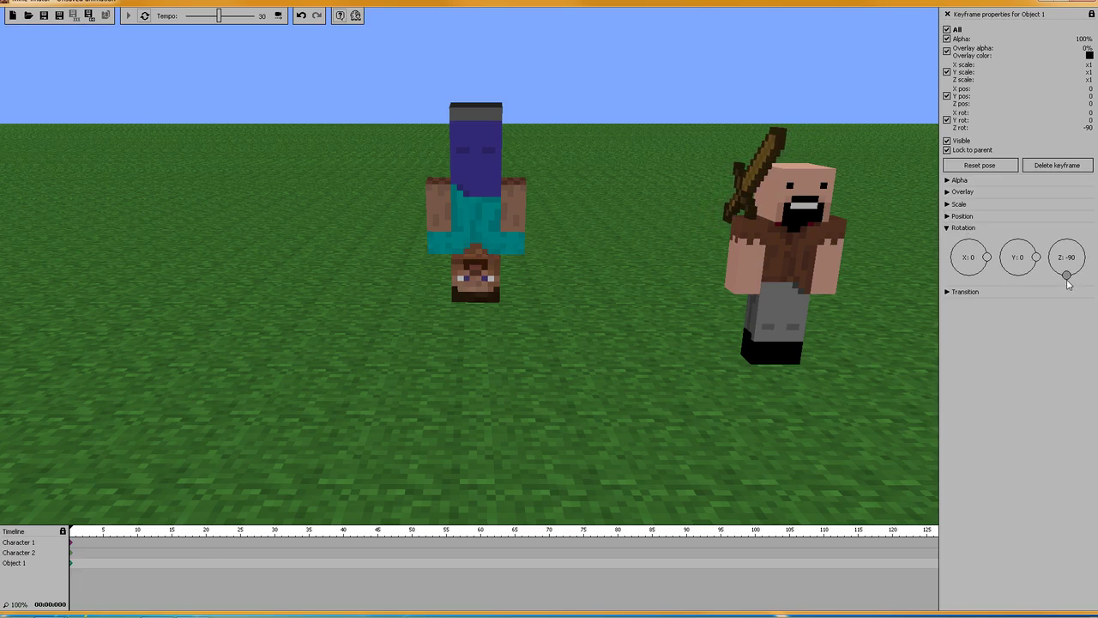
Set the sword's Y rotation to -24 in its starting keyframe.
{"action": "left_click", "coordinate": [948, 229]}
{"action": "left_click", "coordinate": [948, 229]}
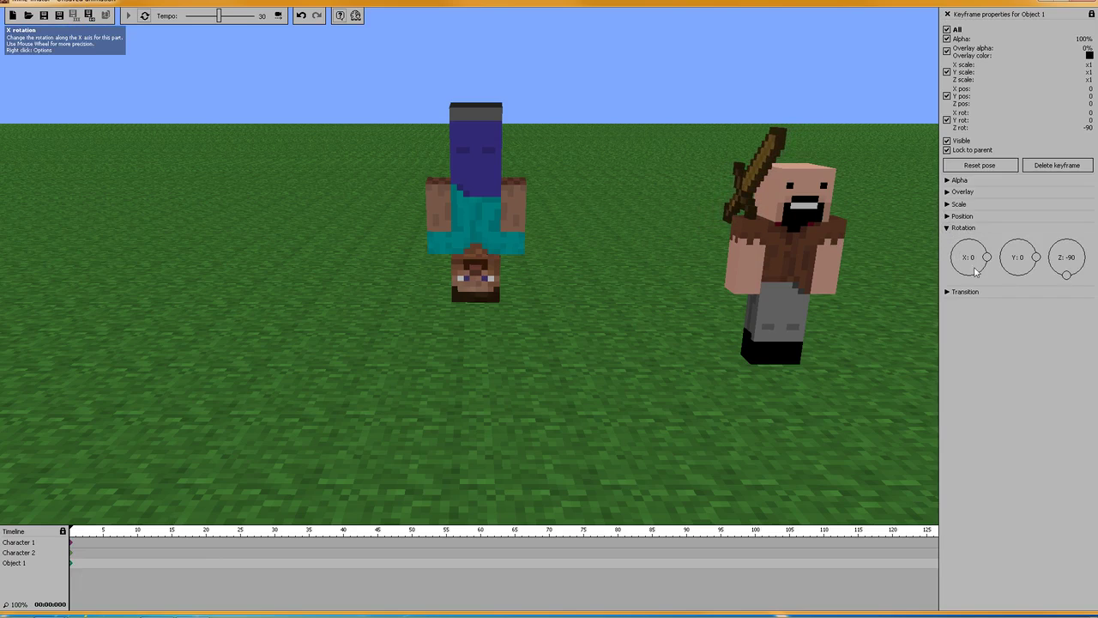
{"action": "left_click_drag", "start_coordinate": [1035, 263], "coordinate": [1038, 271]}
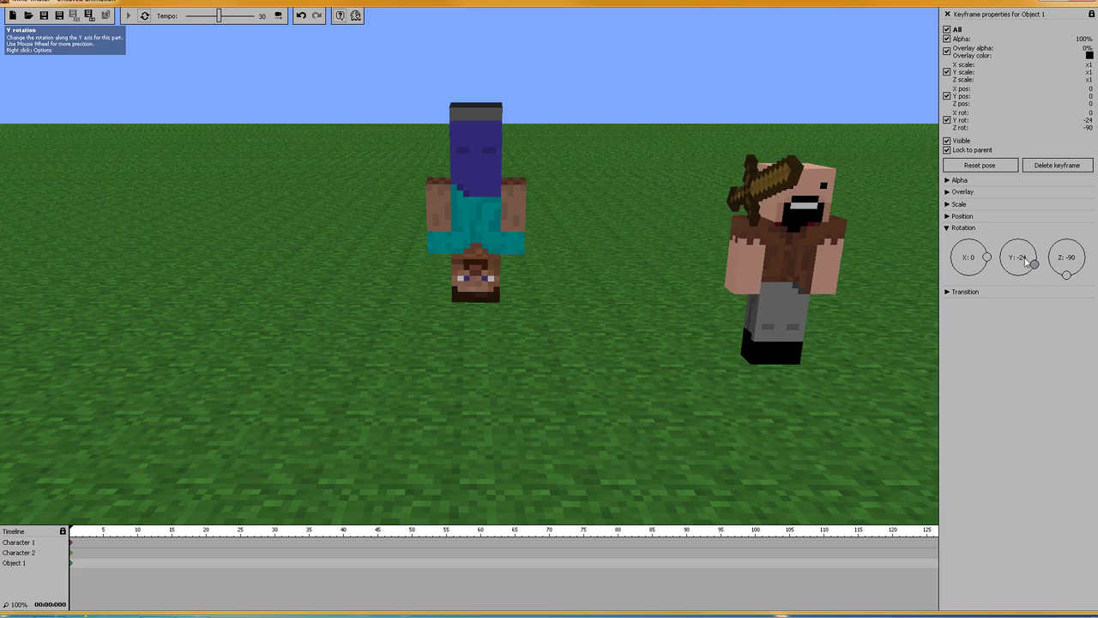
Move the sword into Character 1's right hand at X position 1, Y position 6 and Z position -12.
{"action": "left_click", "coordinate": [948, 227]}
{"action": "left_click", "coordinate": [948, 216]}
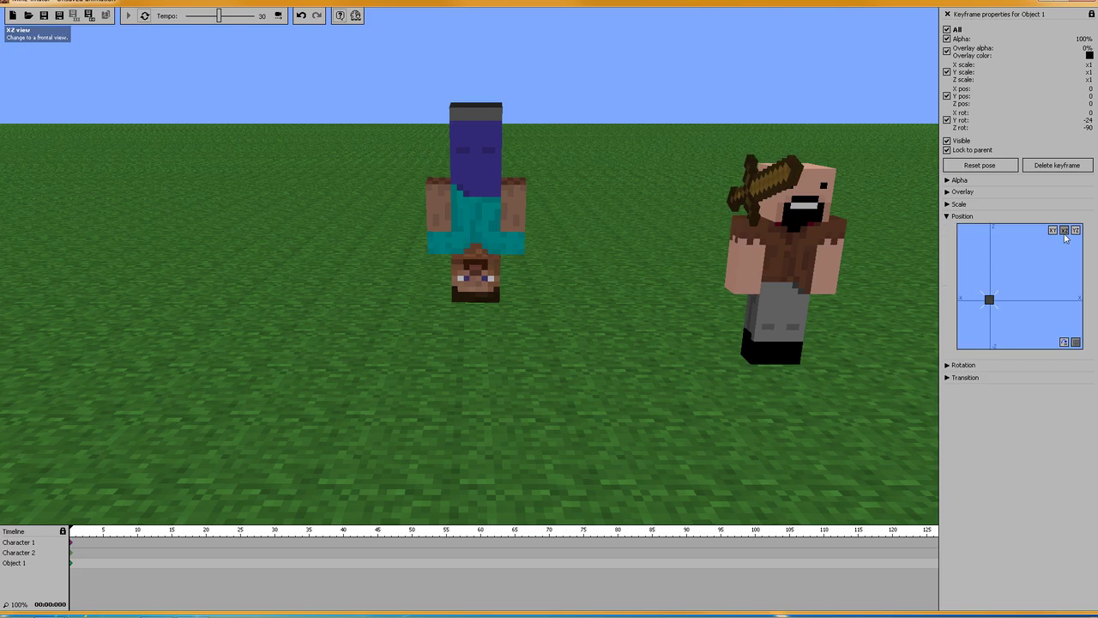
{"action": "left_click_drag", "start_coordinate": [814, 121], "coordinate": [804, 128]}
{"action": "mouse_move", "coordinate": [804, 128]}
{"action": "right_mouse_down"}
{"action": "mouse_move", "coordinate": [850, 129]}
{"action": "mouse_move", "coordinate": [804, 120]}
{"action": "right_mouse_up"}
{"action": "key", "text": "w"}
{"action": "mouse_move", "coordinate": [470, 267]}
{"action": "right_mouse_down"}
{"action": "mouse_move", "coordinate": [498, 273]}
{"action": "mouse_move", "coordinate": [470, 267]}
{"action": "right_mouse_up"}
{"action": "key", "text": "s"}
{"action": "mouse_move", "coordinate": [990, 302]}
{"action": "left_mouse_down"}
{"action": "mouse_move", "coordinate": [991, 326]}
{"action": "mouse_move", "coordinate": [992, 300]}
{"action": "mouse_move", "coordinate": [992, 311]}
{"action": "left_mouse_up"}
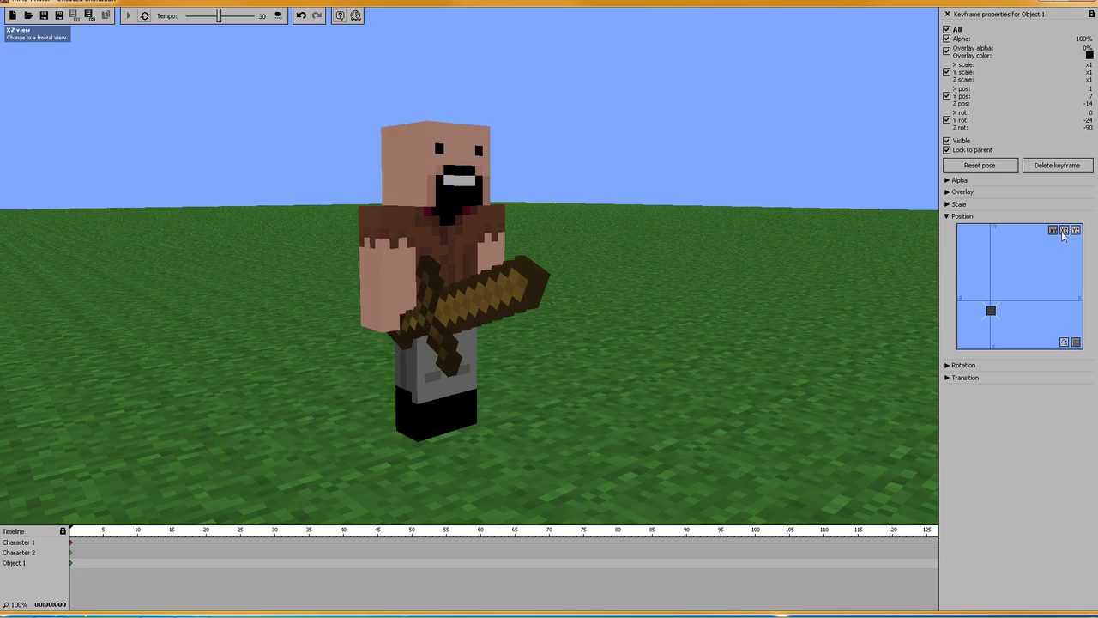
{"action": "left_click_drag", "start_coordinate": [992, 322], "coordinate": [992, 321]}
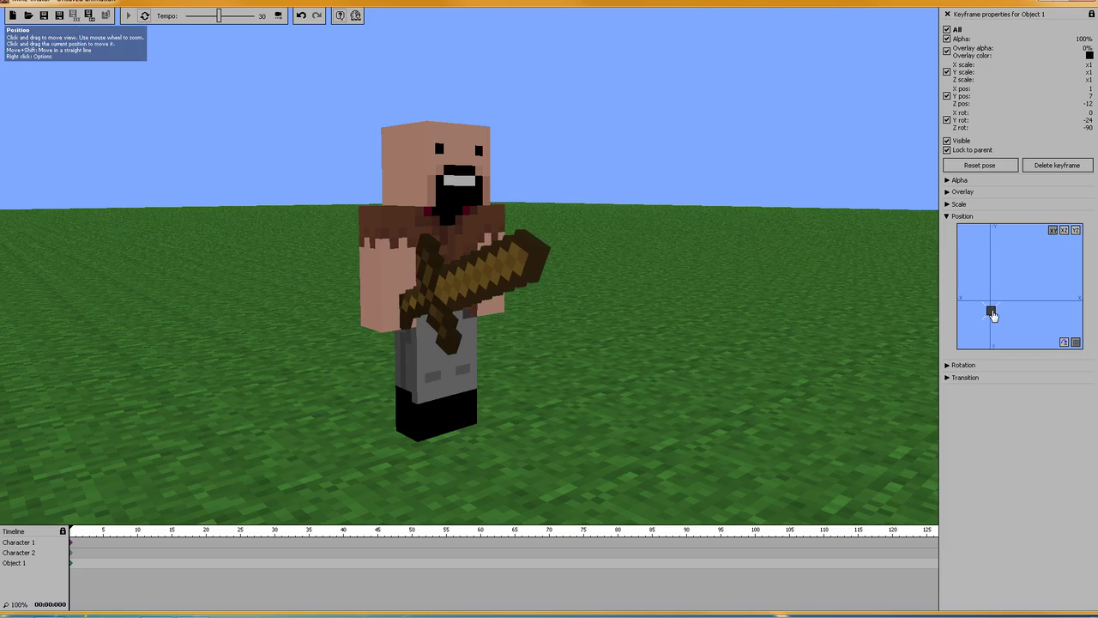
{"action": "left_click_drag", "start_coordinate": [993, 314], "coordinate": [993, 313]}
{"action": "left_click_drag", "start_coordinate": [684, 289], "coordinate": [429, 287]}
{"action": "right_click_drag", "start_coordinate": [406, 278], "coordinate": [360, 242]}
{"action": "key", "text": "w"}
{"action": "right_click_drag", "start_coordinate": [406, 279], "coordinate": [746, 277]}
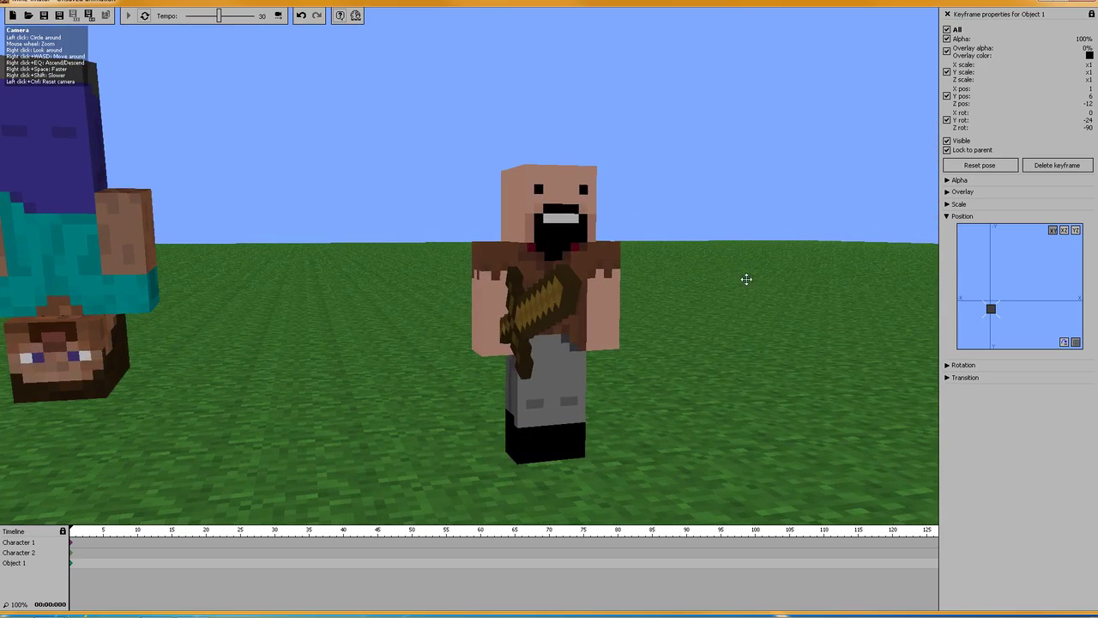
{"action": "left_click", "coordinate": [948, 219]}
Rename the wooden sword object to "sword right".
{"action": "left_click", "coordinate": [29, 564]}
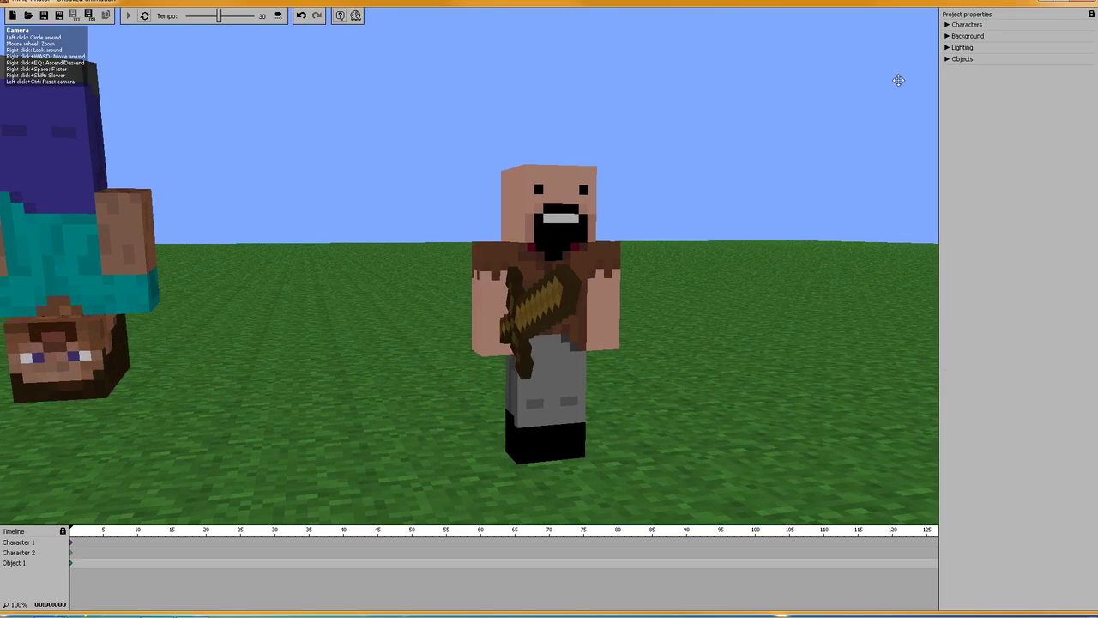
{"action": "left_click", "coordinate": [947, 59]}
{"action": "left_click", "coordinate": [991, 87]}
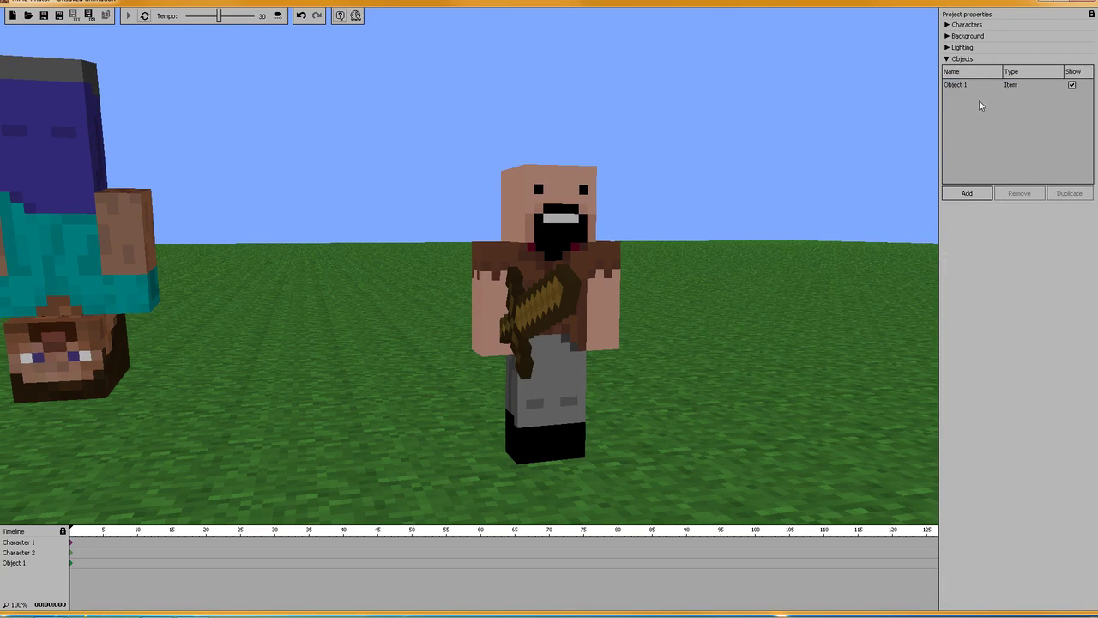
{"action": "left_click", "coordinate": [969, 85]}
{"action": "left_click", "coordinate": [1017, 209]}
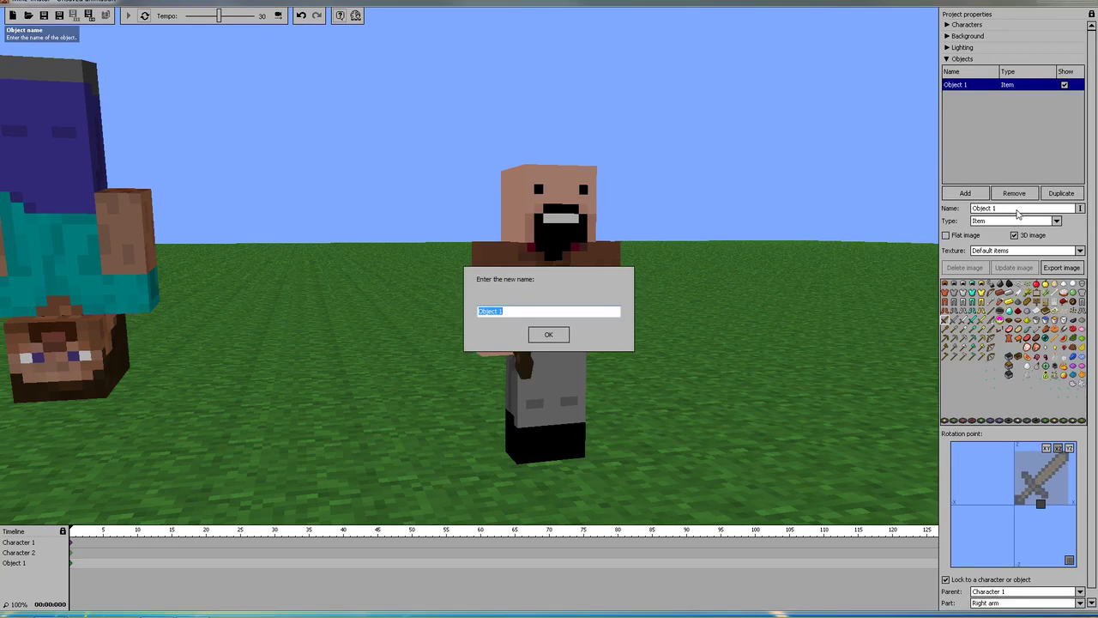
{"action": "type", "text": "sword right"}
{"action": "key", "text": "Return"}
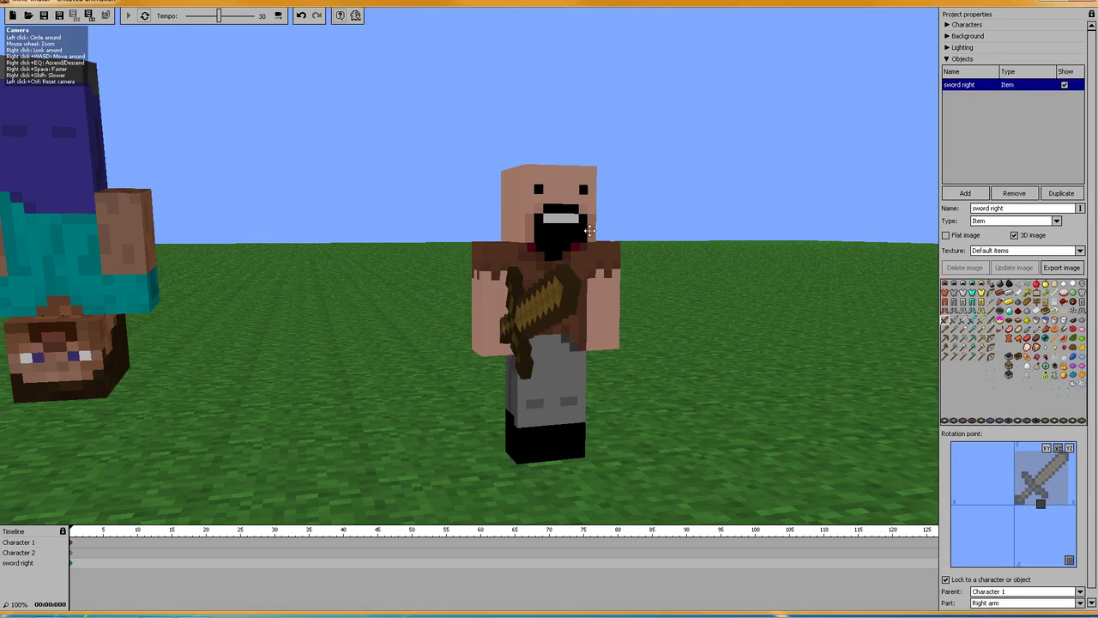
{"action": "left_click", "coordinate": [967, 196]}
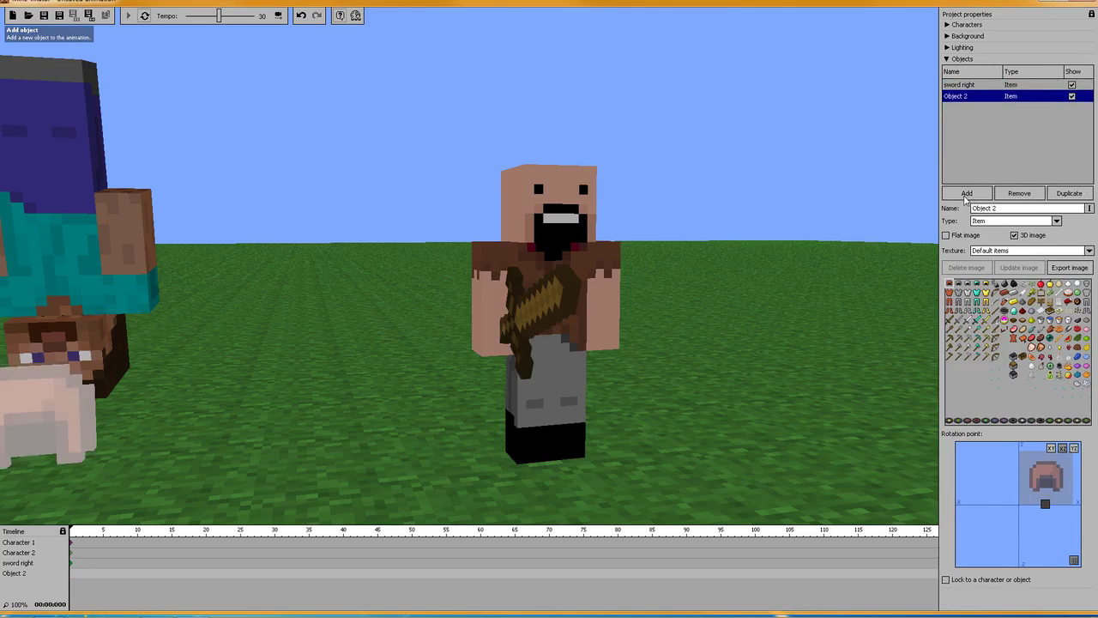
{"action": "left_click", "coordinate": [970, 322]}
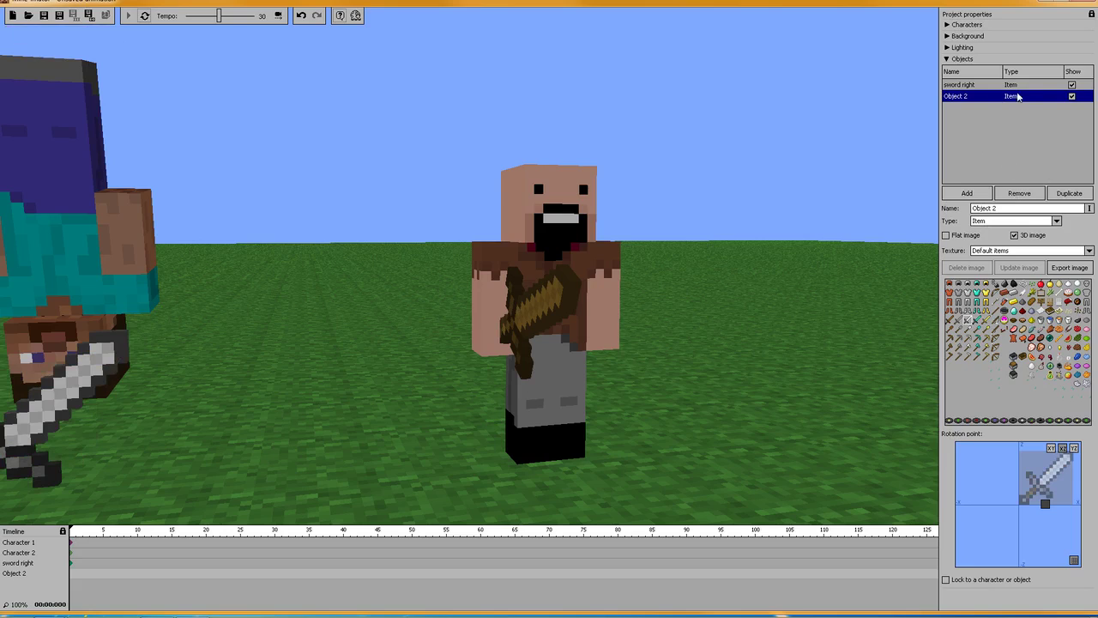
{"action": "left_click", "coordinate": [1019, 196]}
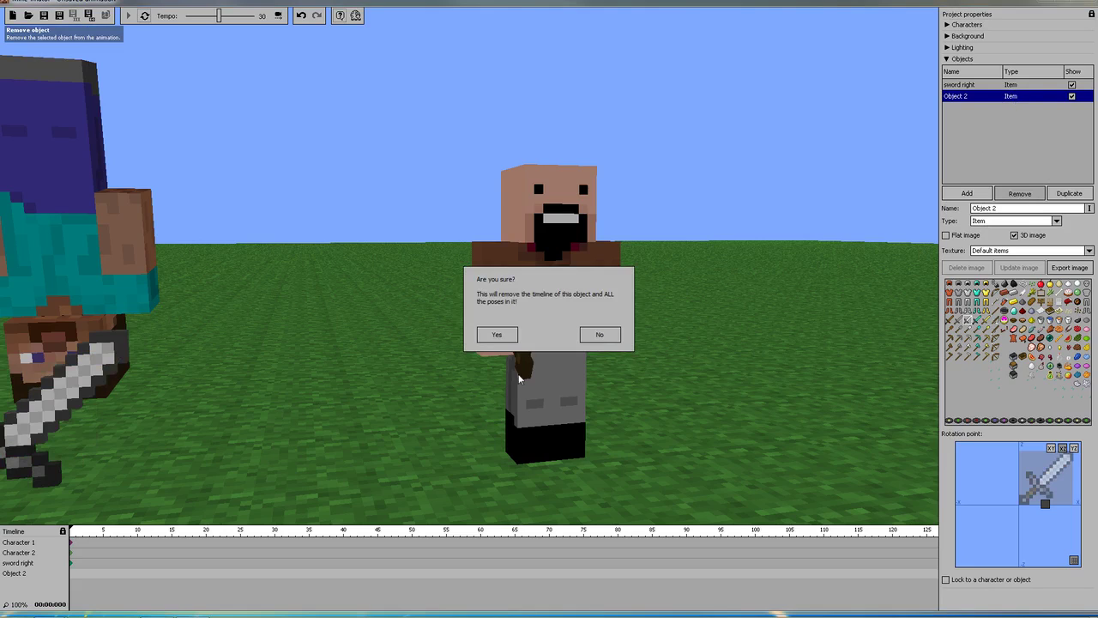
{"action": "left_click", "coordinate": [488, 335]}
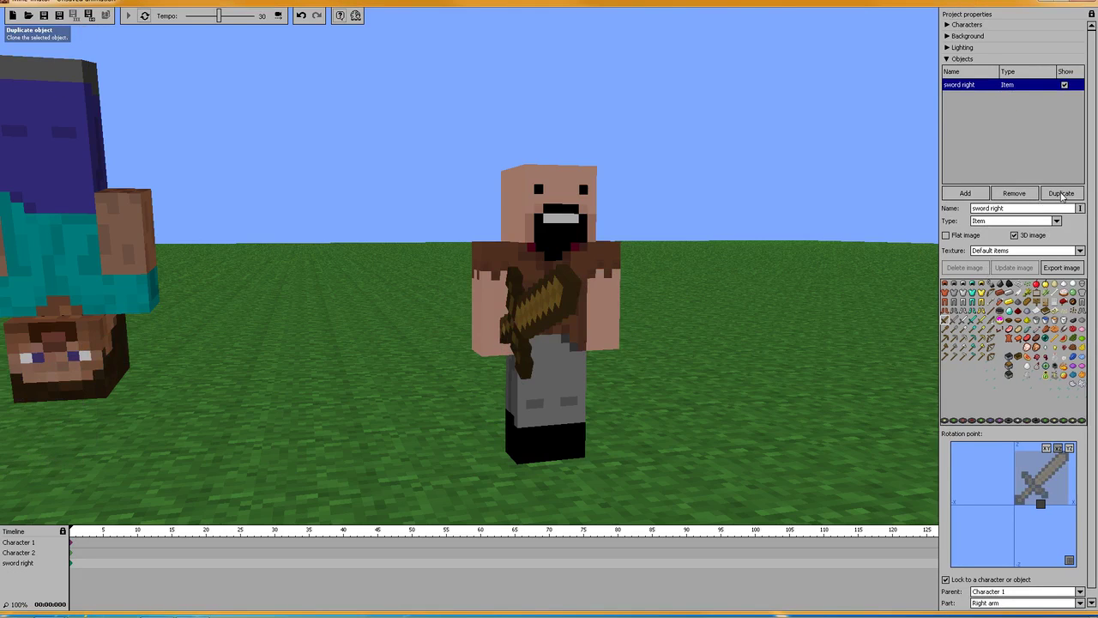
Duplicate the "sword right" object and rename the copy "sword left".
{"action": "left_click", "coordinate": [974, 86]}
{"action": "left_click", "coordinate": [970, 86]}
{"action": "left_click", "coordinate": [1061, 194]}
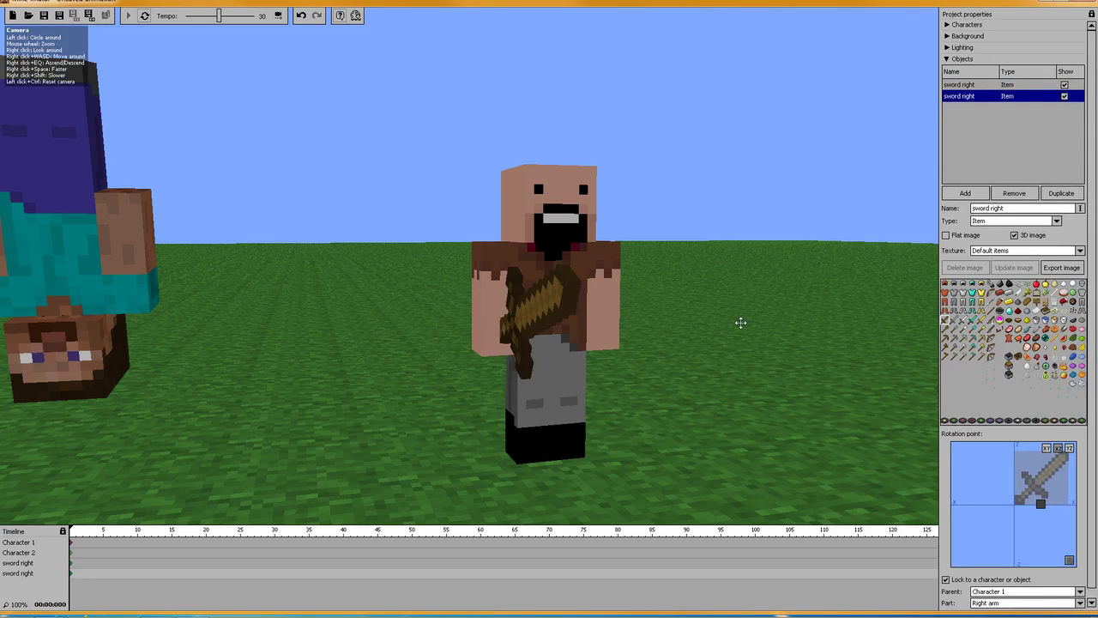
{"action": "left_click_drag", "start_coordinate": [742, 323], "coordinate": [751, 352]}
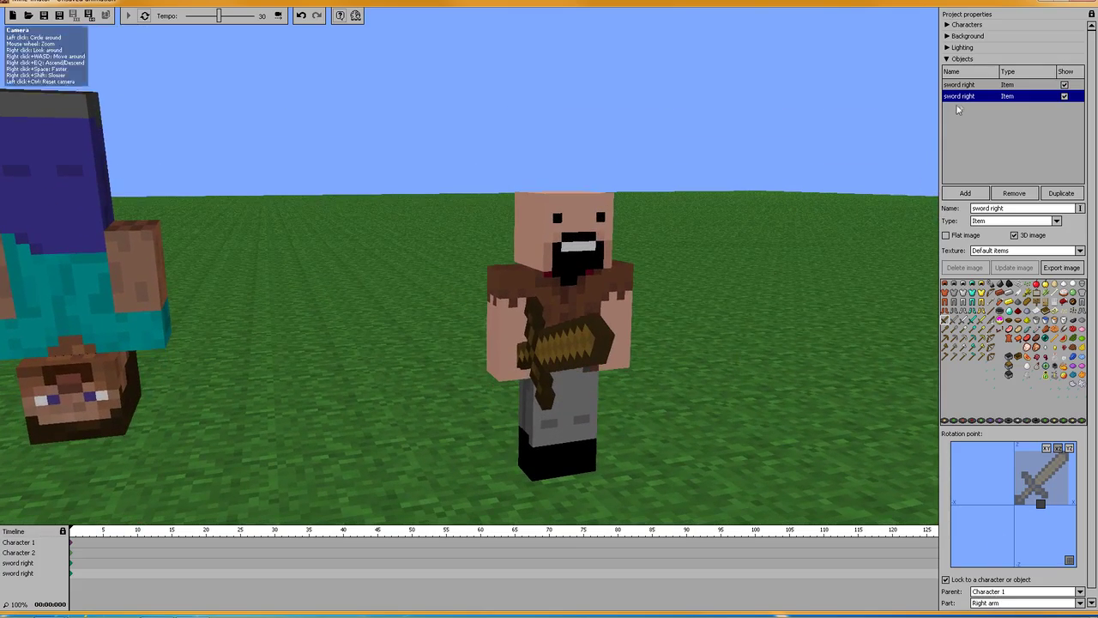
{"action": "left_click", "coordinate": [1012, 209]}
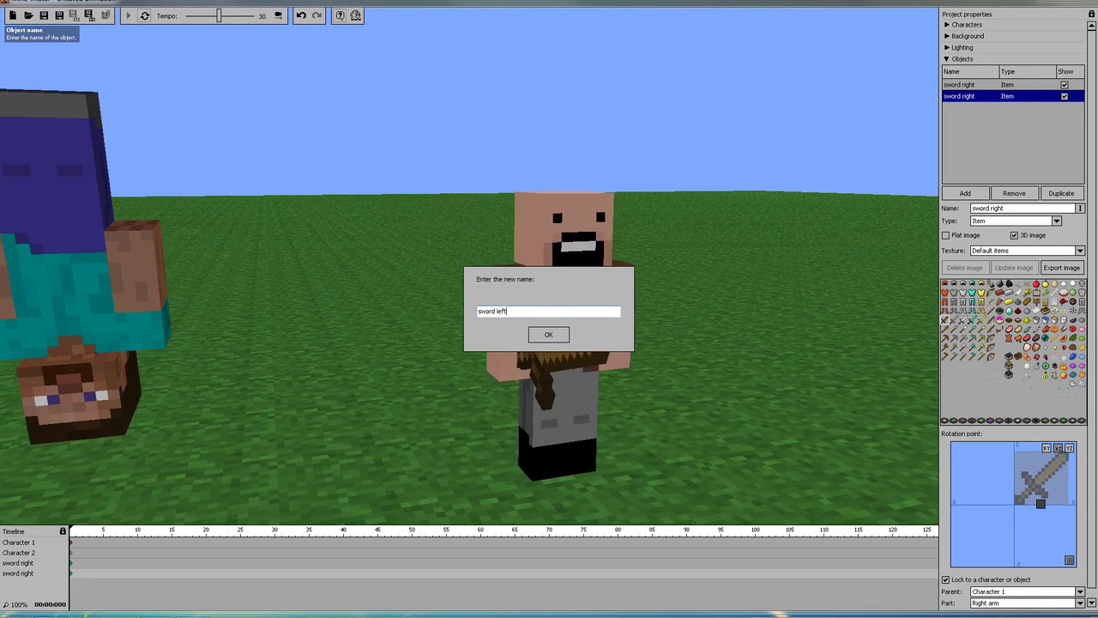
{"action": "type", "text": "sword left"}
{"action": "key", "text": "Return"}
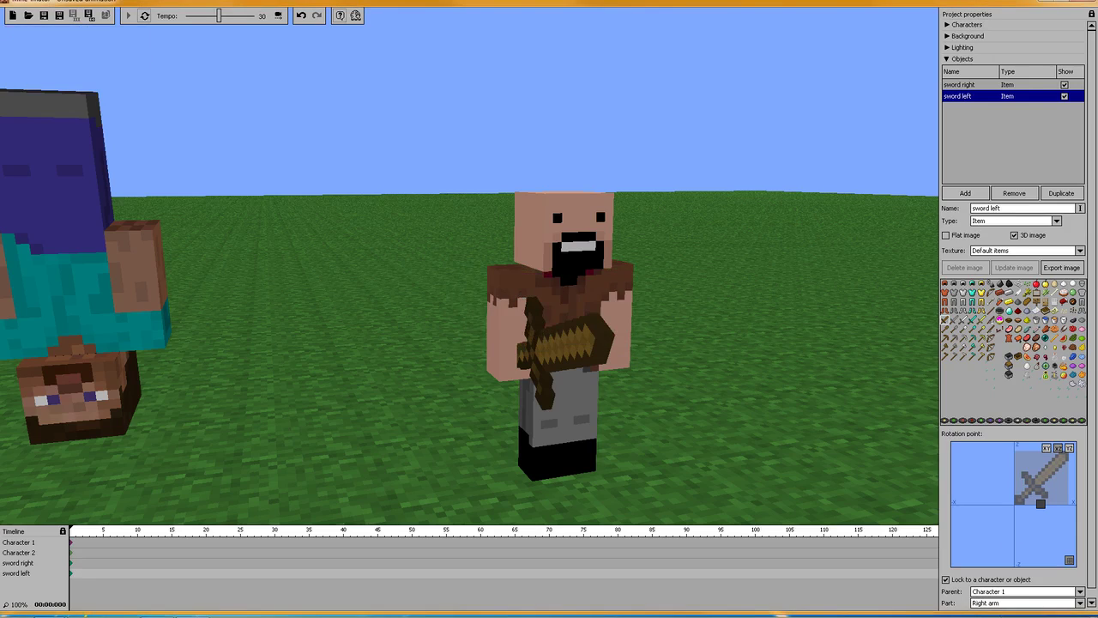
Attach the "sword left" object to Character 1's left arm and collapse the object settings.
{"action": "left_click", "coordinate": [983, 603]}
{"action": "left_click", "coordinate": [1000, 554]}
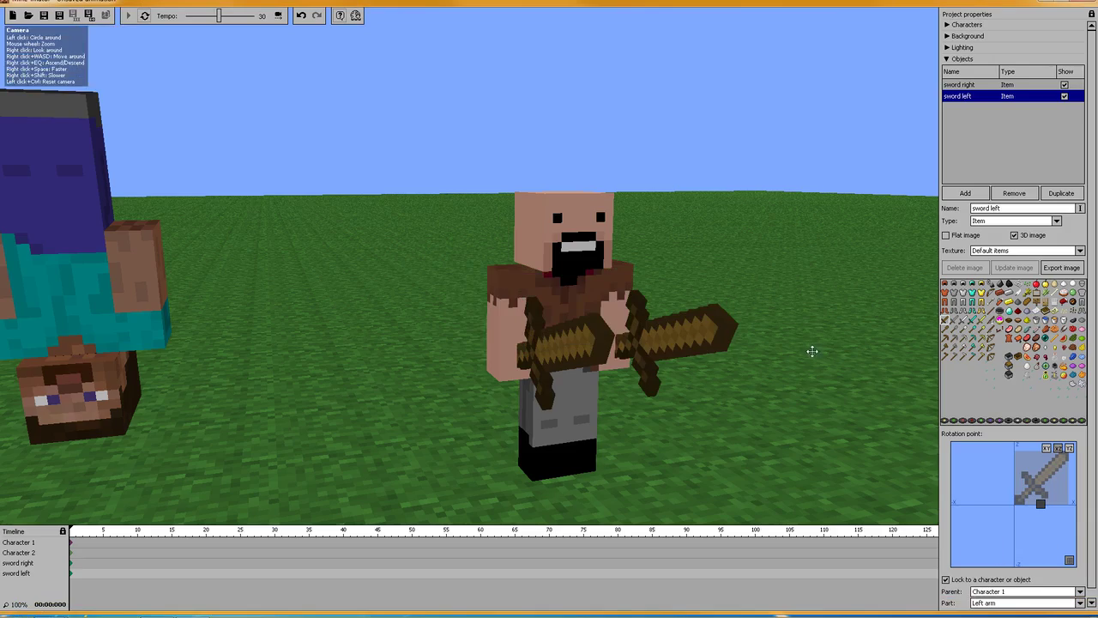
{"action": "left_click_drag", "start_coordinate": [809, 348], "coordinate": [693, 346]}
{"action": "right_click_drag", "start_coordinate": [556, 363], "coordinate": [695, 371]}
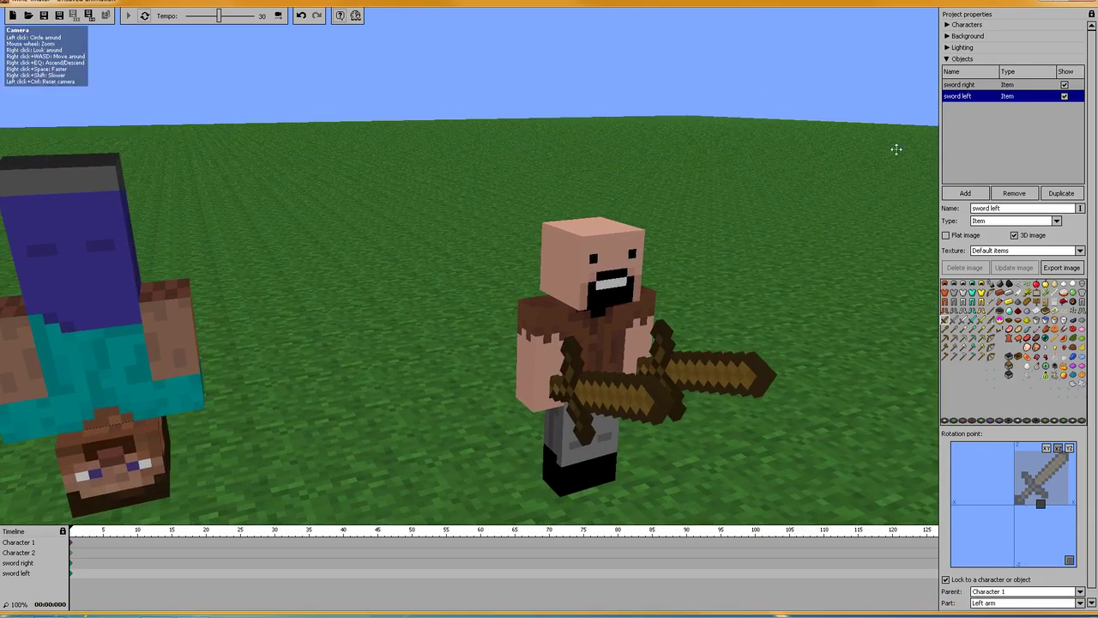
{"action": "left_click", "coordinate": [947, 58]}
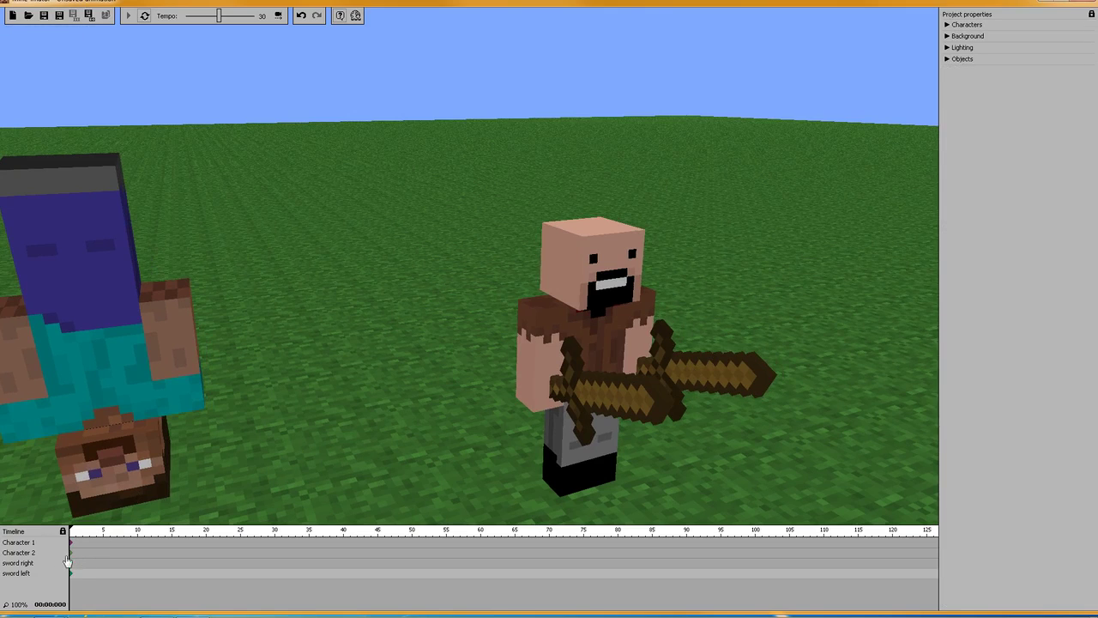
Set the X rotation of Character 1's left arm to -292 in the keyframe at the timeline's start.
{"action": "left_click", "coordinate": [71, 543]}
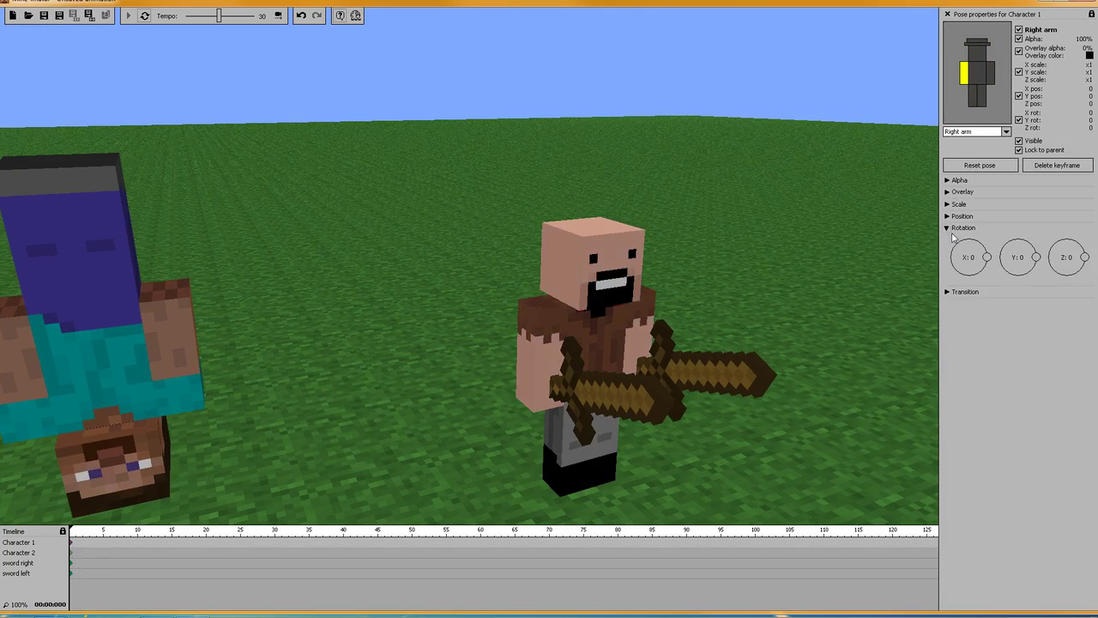
{"action": "mouse_move", "coordinate": [987, 256]}
{"action": "left_mouse_down"}
{"action": "mouse_move", "coordinate": [985, 272]}
{"action": "mouse_move", "coordinate": [981, 241]}
{"action": "mouse_move", "coordinate": [963, 238]}
{"action": "mouse_move", "coordinate": [987, 260]}
{"action": "mouse_move", "coordinate": [984, 277]}
{"action": "mouse_move", "coordinate": [978, 262]}
{"action": "mouse_move", "coordinate": [985, 285]}
{"action": "mouse_move", "coordinate": [968, 285]}
{"action": "mouse_move", "coordinate": [983, 279]}
{"action": "mouse_move", "coordinate": [968, 285]}
{"action": "mouse_move", "coordinate": [953, 251]}
{"action": "mouse_move", "coordinate": [977, 245]}
{"action": "left_mouse_up"}
{"action": "left_click_drag", "start_coordinate": [769, 229], "coordinate": [714, 230]}
{"action": "right_click_drag", "start_coordinate": [714, 230], "coordinate": [600, 230]}
{"action": "mouse_move", "coordinate": [448, 279]}
{"action": "right_mouse_down"}
{"action": "mouse_move", "coordinate": [395, 276]}
{"action": "mouse_move", "coordinate": [463, 281]}
{"action": "mouse_move", "coordinate": [448, 279]}
{"action": "right_mouse_up"}
{"action": "key", "text": "w"}
{"action": "key", "text": "s"}
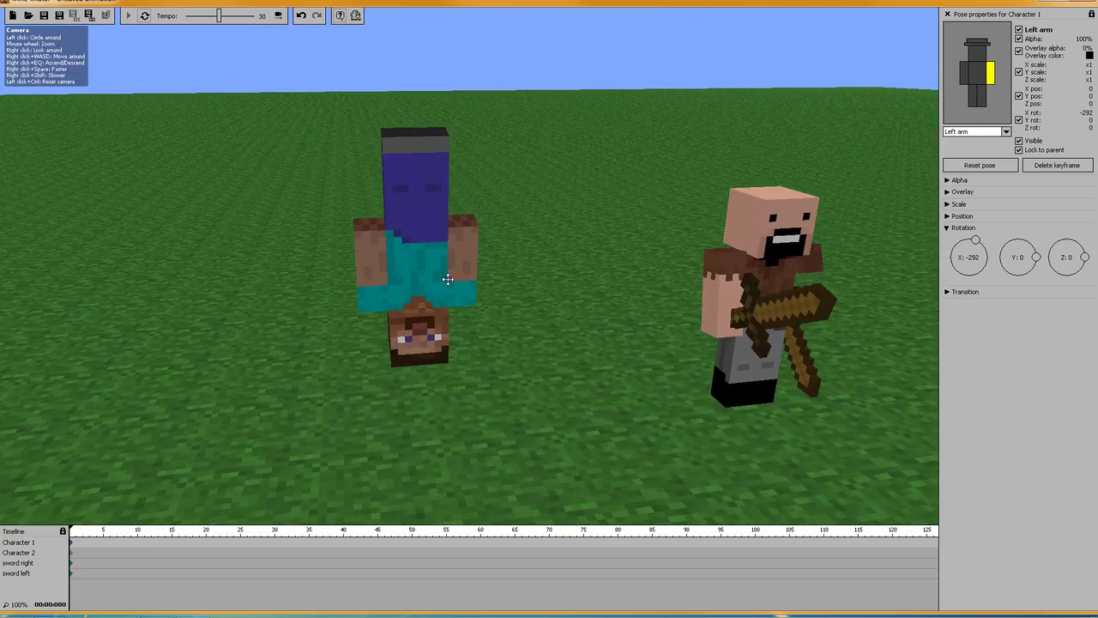
Duplicate the "sword left" object in the project's object list.
{"action": "left_click", "coordinate": [71, 553]}
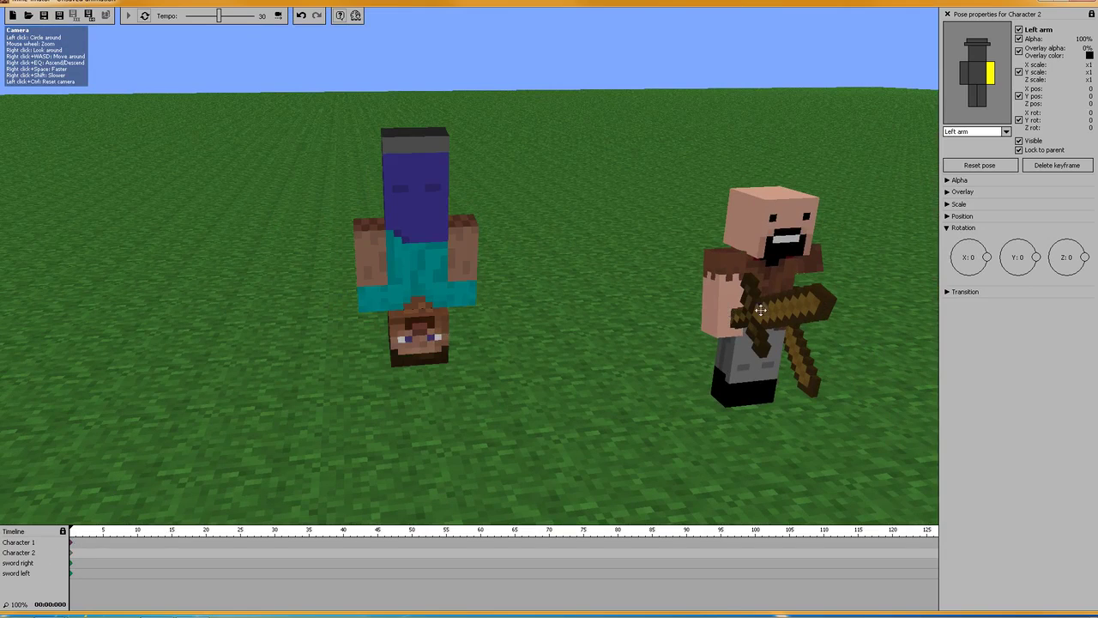
{"action": "left_click", "coordinate": [27, 579]}
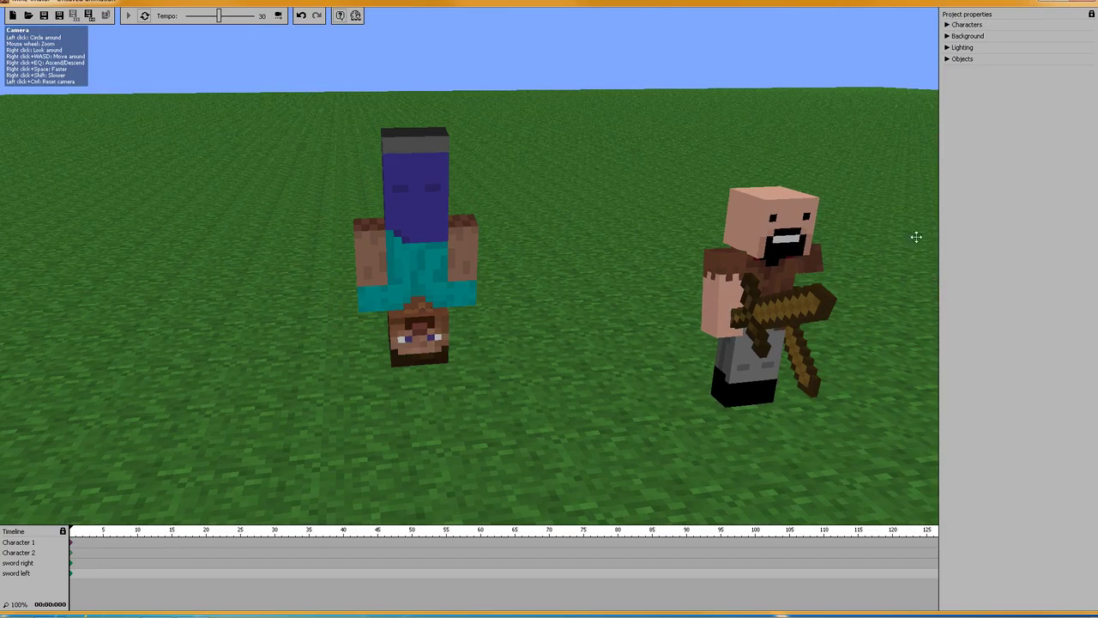
{"action": "left_click", "coordinate": [948, 59]}
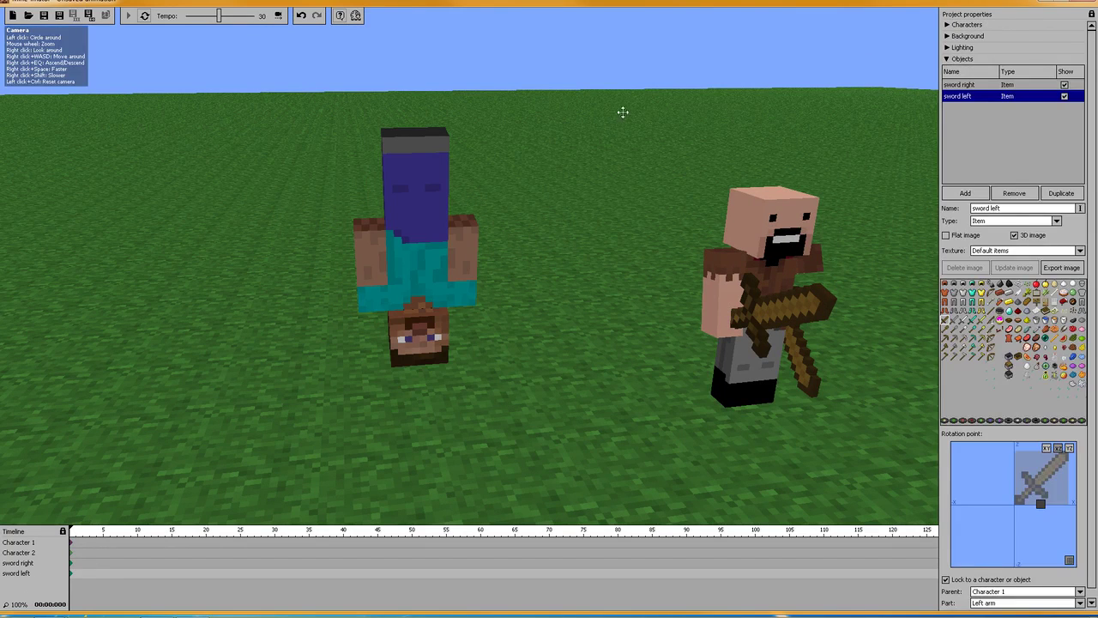
{"action": "left_click", "coordinate": [986, 102]}
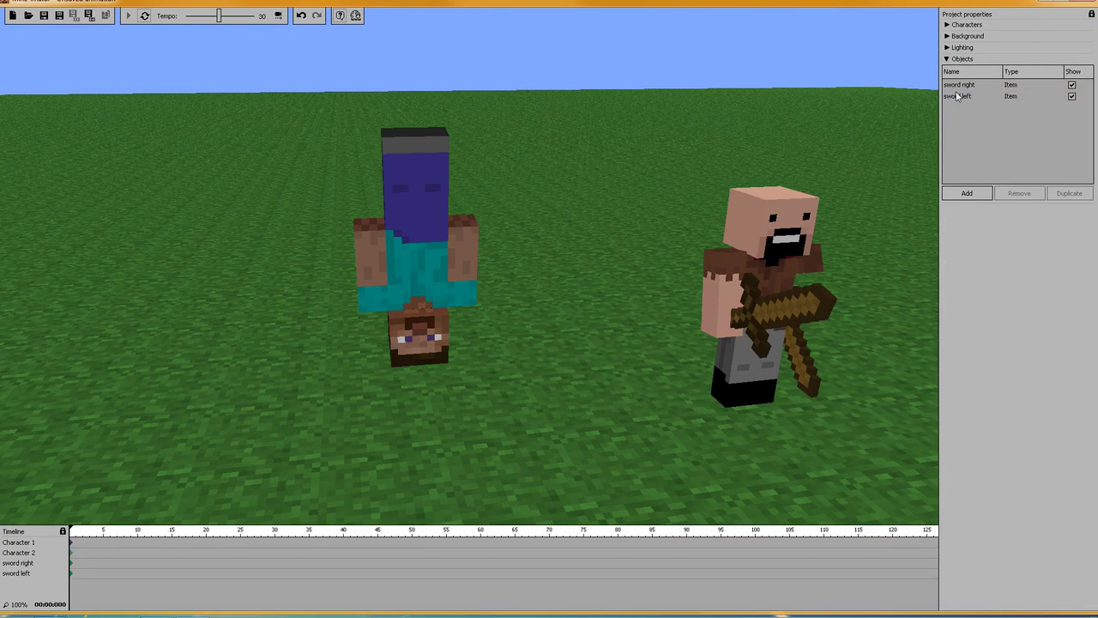
{"action": "left_click", "coordinate": [958, 97]}
{"action": "left_click", "coordinate": [1061, 193]}
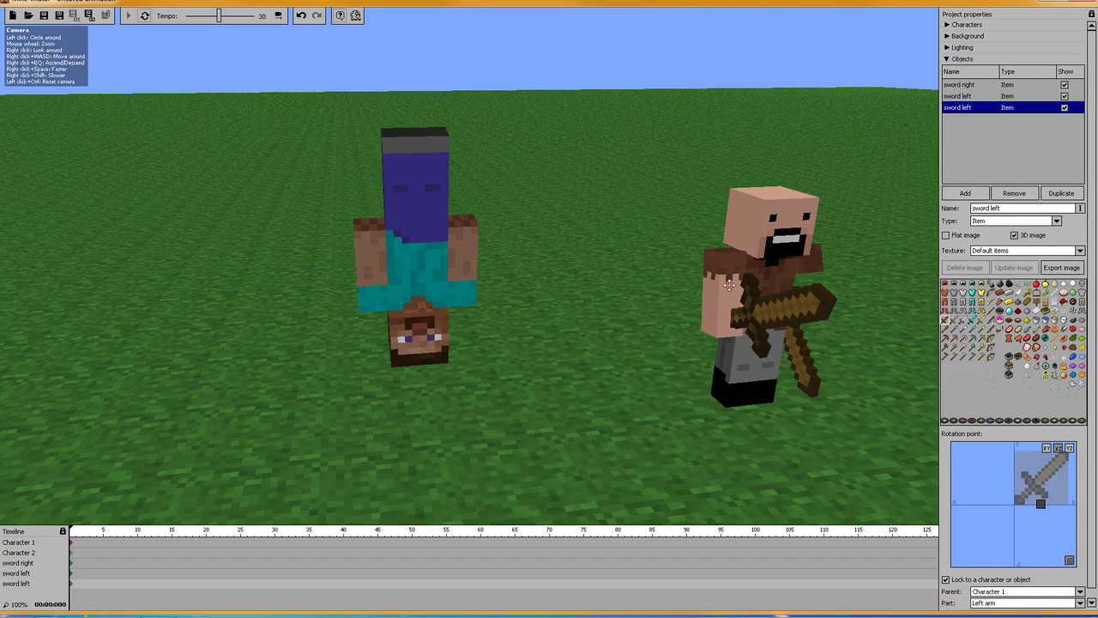
Rename the duplicated left sword "pick left" and make it a diamond pickaxe.
{"action": "left_click", "coordinate": [965, 109]}
{"action": "left_click", "coordinate": [964, 109]}
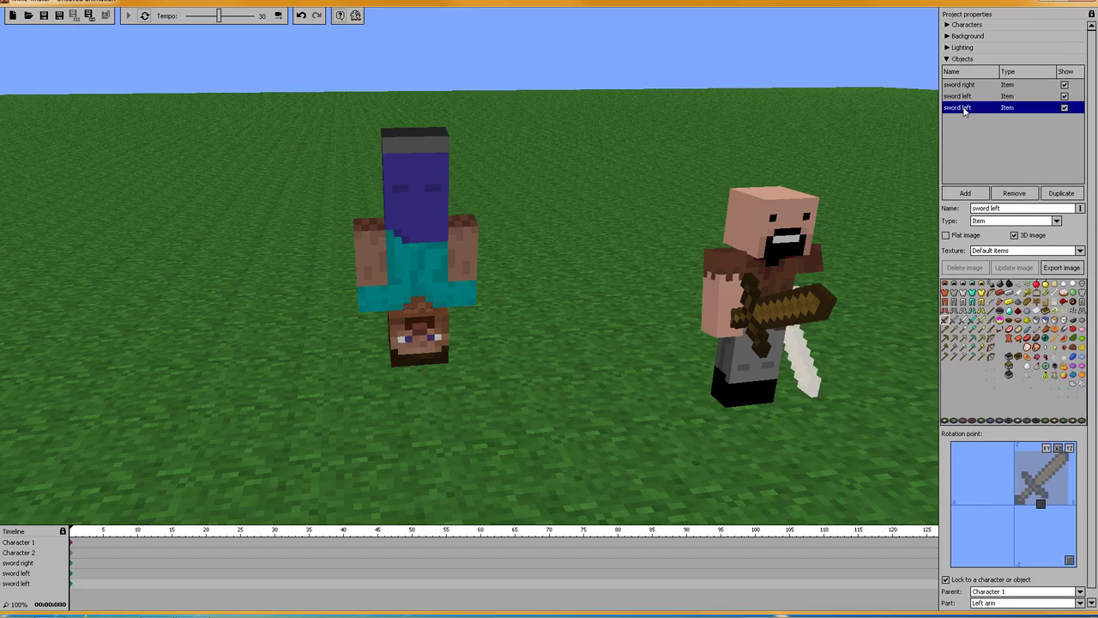
{"action": "left_click", "coordinate": [1001, 209]}
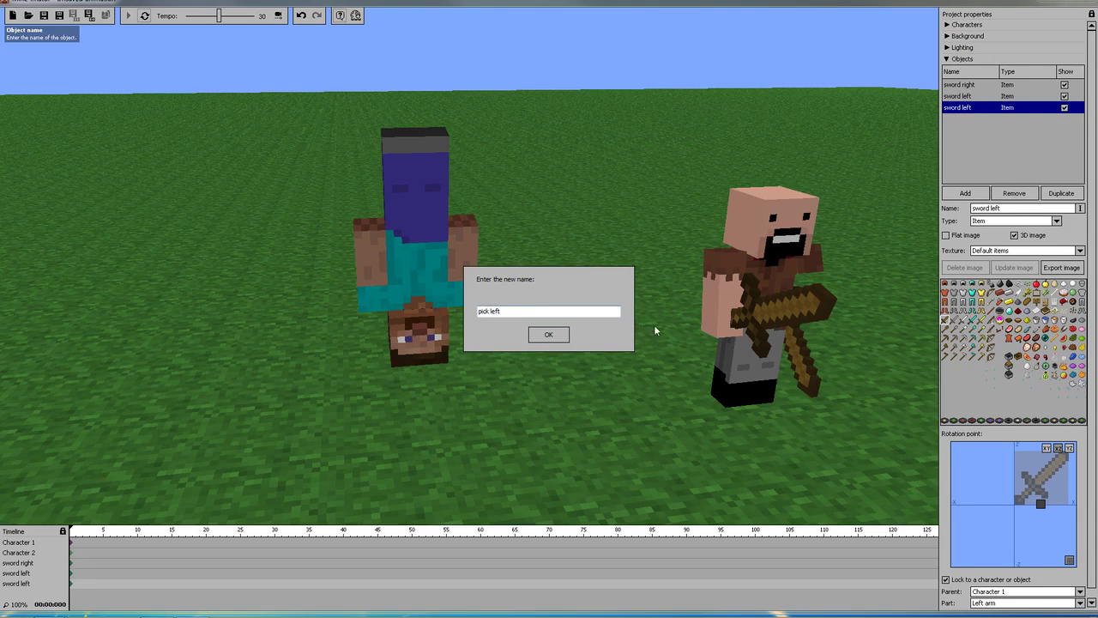
{"action": "left_click", "coordinate": [553, 337]}
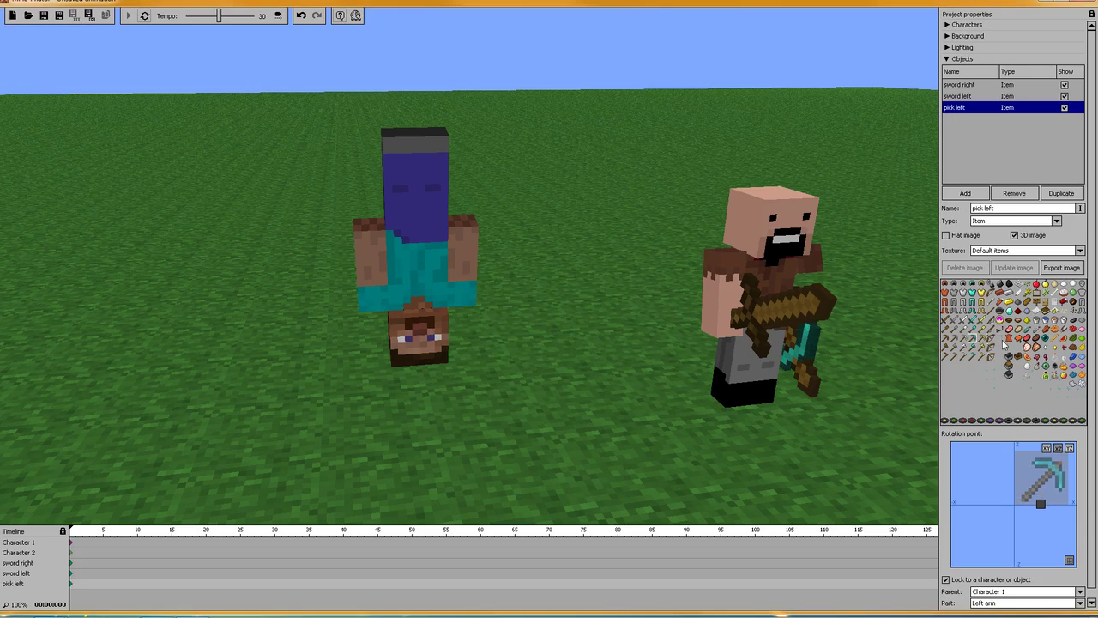
Change the parent of the "pick left" object to Character 2.
{"action": "left_click", "coordinate": [1012, 592]}
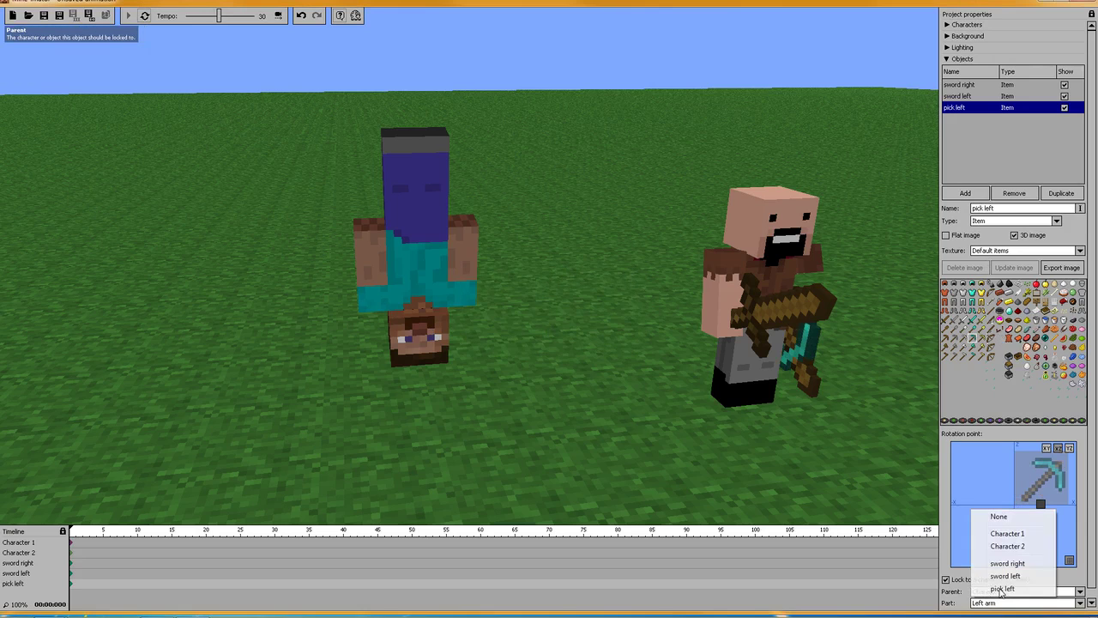
{"action": "left_click", "coordinate": [1010, 547]}
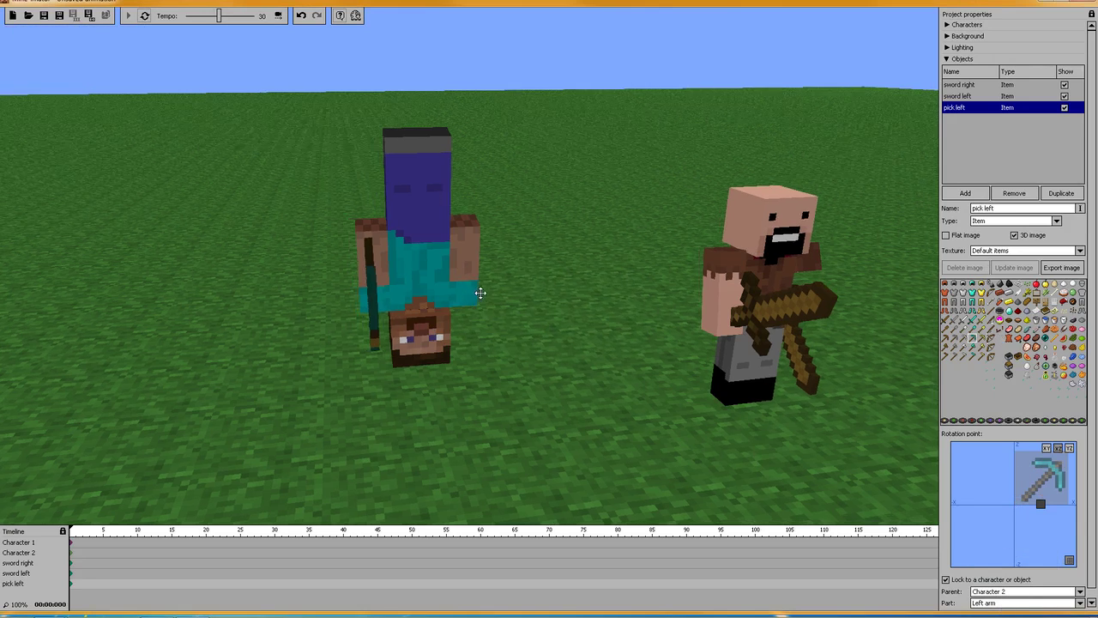
{"action": "left_click_drag", "start_coordinate": [485, 294], "coordinate": [664, 251]}
{"action": "left_click_drag", "start_coordinate": [734, 318], "coordinate": [611, 305]}
Duplicate the "sword right" object and rename the copy "shovel right".
{"action": "left_click", "coordinate": [967, 83]}
{"action": "left_click", "coordinate": [1057, 194]}
{"action": "left_click", "coordinate": [1015, 211]}
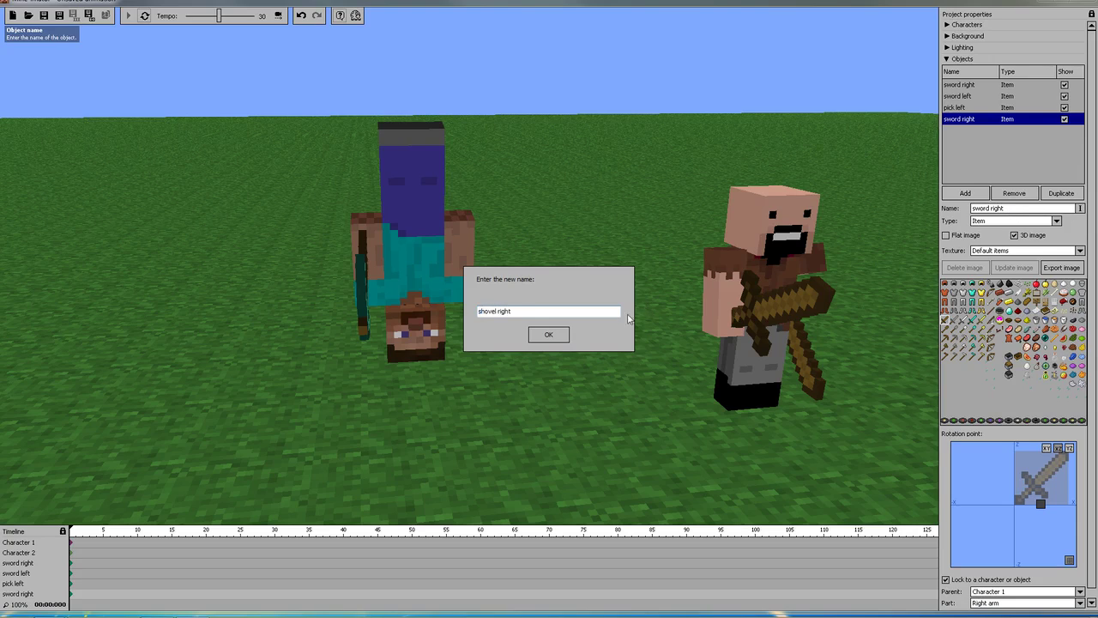
{"action": "left_click", "coordinate": [557, 334]}
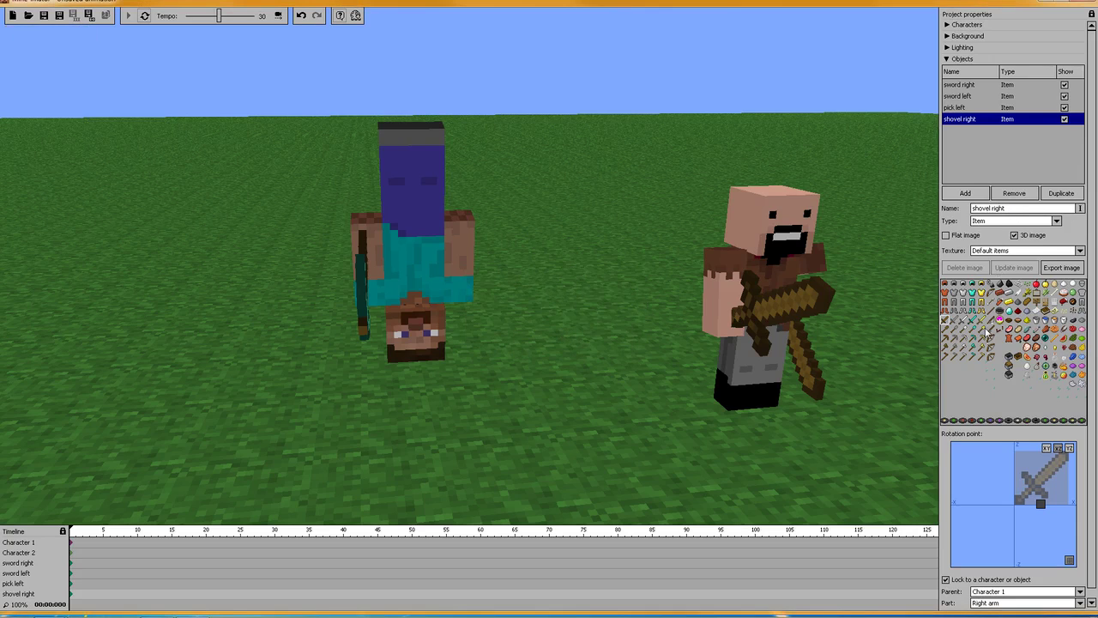
Set the "shovel right" object's parent to Character 2 and its item image to the golden shovel.
{"action": "left_click", "coordinate": [994, 591]}
{"action": "left_click", "coordinate": [1007, 533]}
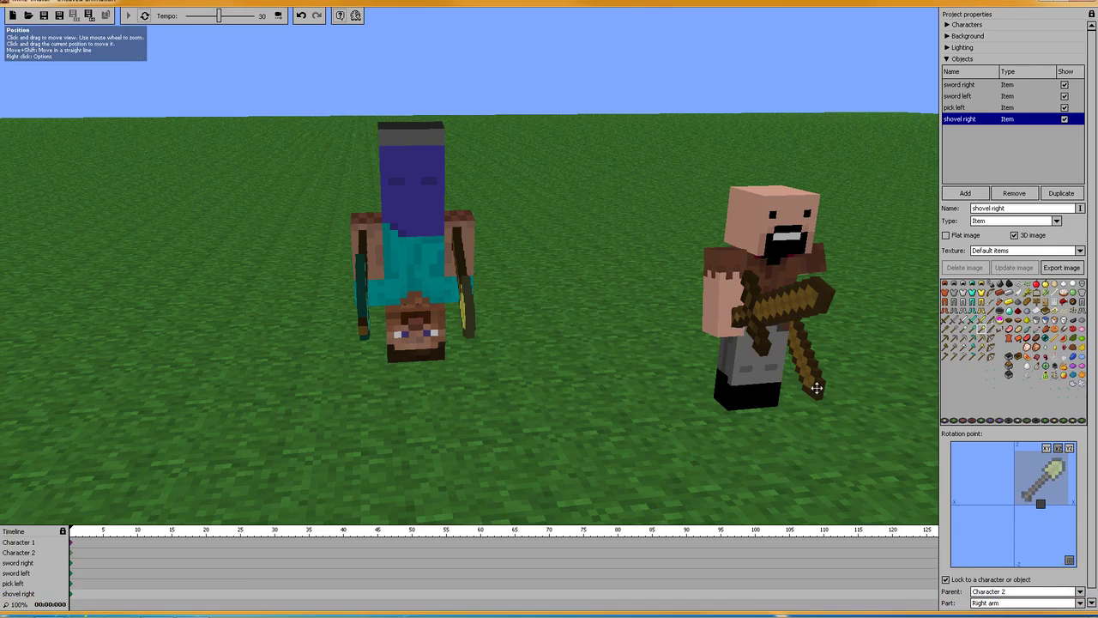
Examine both characters and the items in their hands from several angles around the scene.
{"action": "middle_click_drag", "start_coordinate": [563, 265], "coordinate": [515, 260]}
{"action": "left_click_drag", "start_coordinate": [514, 260], "coordinate": [456, 272]}
{"action": "key", "text": "s"}
{"action": "mouse_move", "coordinate": [456, 272]}
{"action": "right_mouse_down"}
{"action": "mouse_move", "coordinate": [412, 263]}
{"action": "mouse_move", "coordinate": [480, 268]}
{"action": "mouse_move", "coordinate": [401, 260]}
{"action": "mouse_move", "coordinate": [466, 262]}
{"action": "right_mouse_up"}
{"action": "key", "text": "a"}
{"action": "key", "text": "w"}
{"action": "key", "text": "a"}
{"action": "key", "text": "s"}
{"action": "key", "text": "d"}
{"action": "key", "text": "w"}
{"action": "key", "text": "w"}
{"action": "key", "text": "s"}
{"action": "key", "text": "w"}
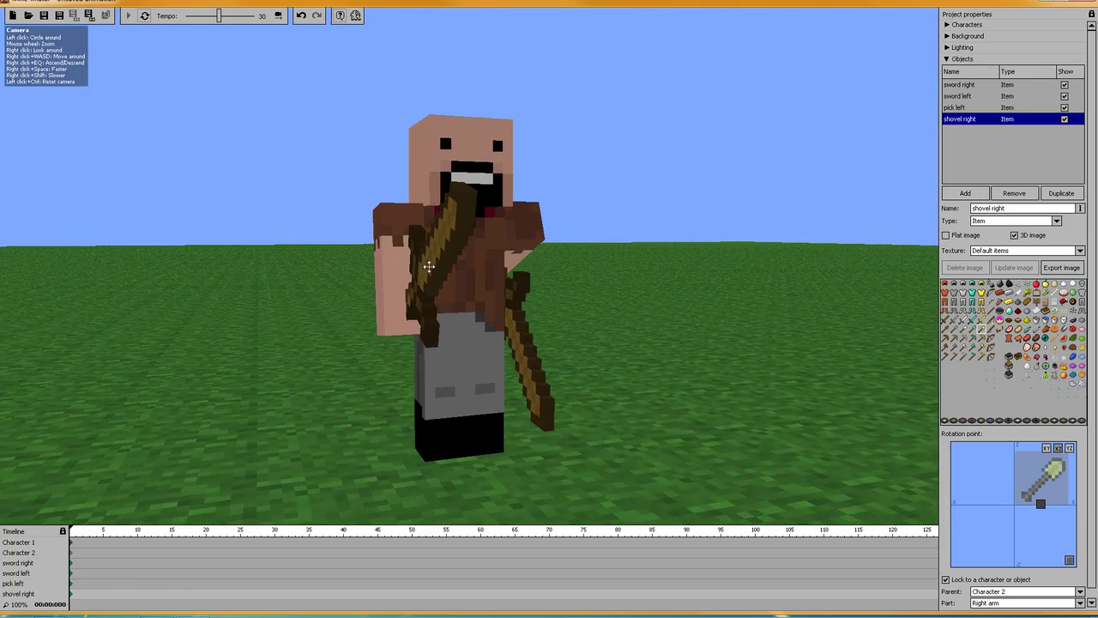
{"action": "mouse_move", "coordinate": [609, 255]}
{"action": "right_mouse_down"}
{"action": "mouse_move", "coordinate": [563, 255]}
{"action": "mouse_move", "coordinate": [599, 254]}
{"action": "right_mouse_up"}
{"action": "key", "text": "a"}
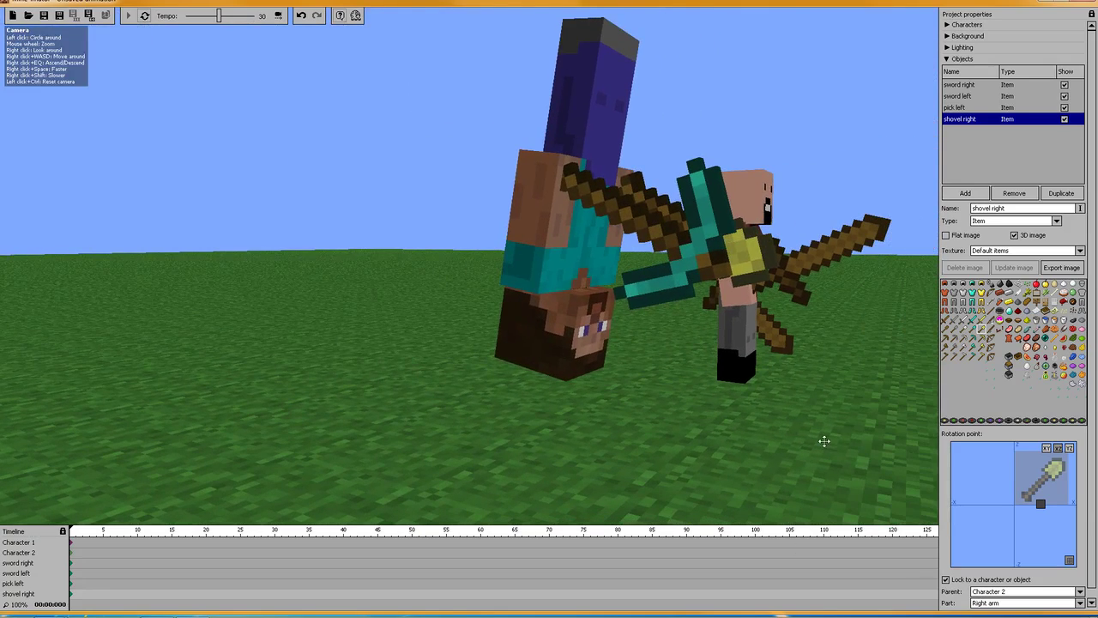
{"action": "right_click_drag", "start_coordinate": [824, 444], "coordinate": [850, 443]}
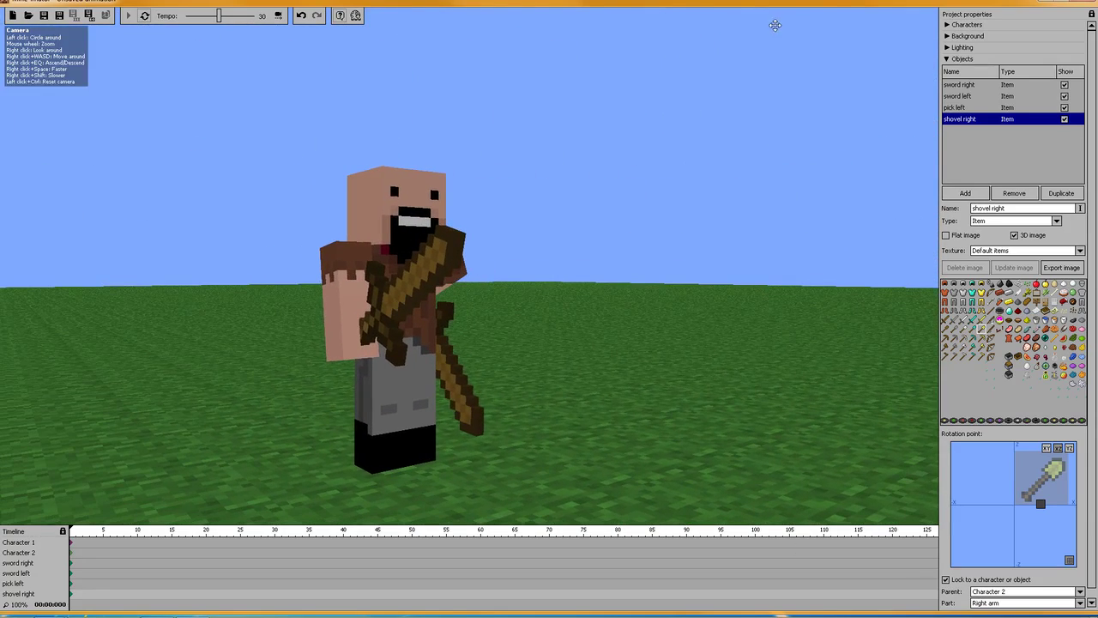
{"action": "right_click_drag", "start_coordinate": [784, 27], "coordinate": [790, 28]}
{"action": "key", "text": "a"}
{"action": "right_click_drag", "start_coordinate": [815, 412], "coordinate": [725, 415]}
{"action": "key", "text": "w"}
{"action": "key", "text": "d"}
{"action": "key", "text": "w"}
{"action": "key", "text": "s"}
{"action": "right_click_drag", "start_coordinate": [455, 256], "coordinate": [471, 257]}
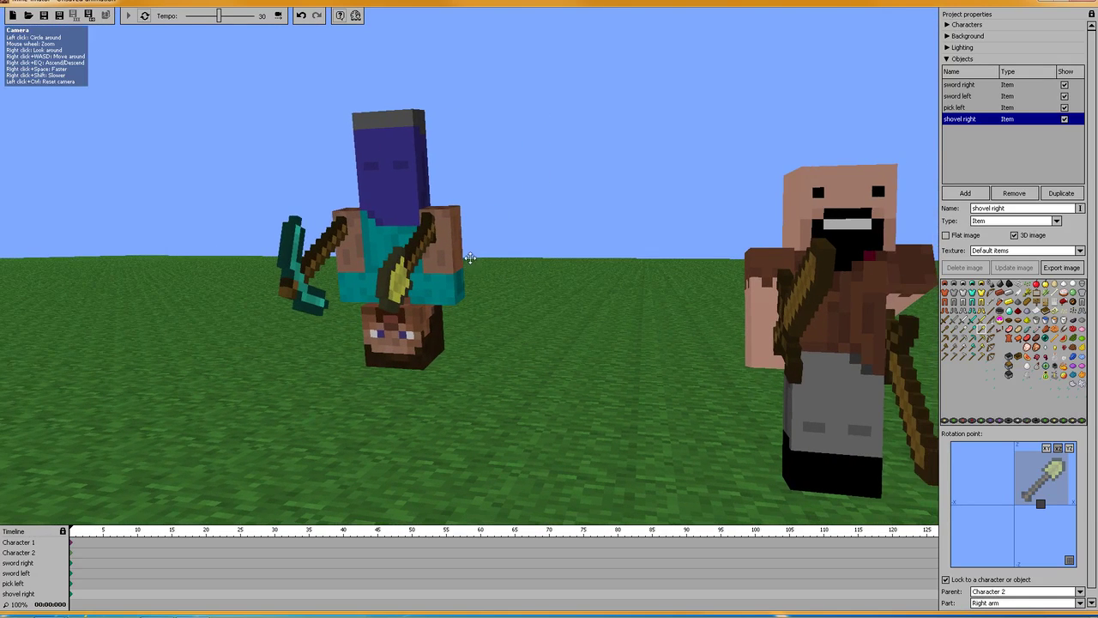
{"action": "right_click_drag", "start_coordinate": [596, 223], "coordinate": [716, 225]}
{"action": "key", "text": "a"}
{"action": "key", "text": "d"}
{"action": "key", "text": "w"}
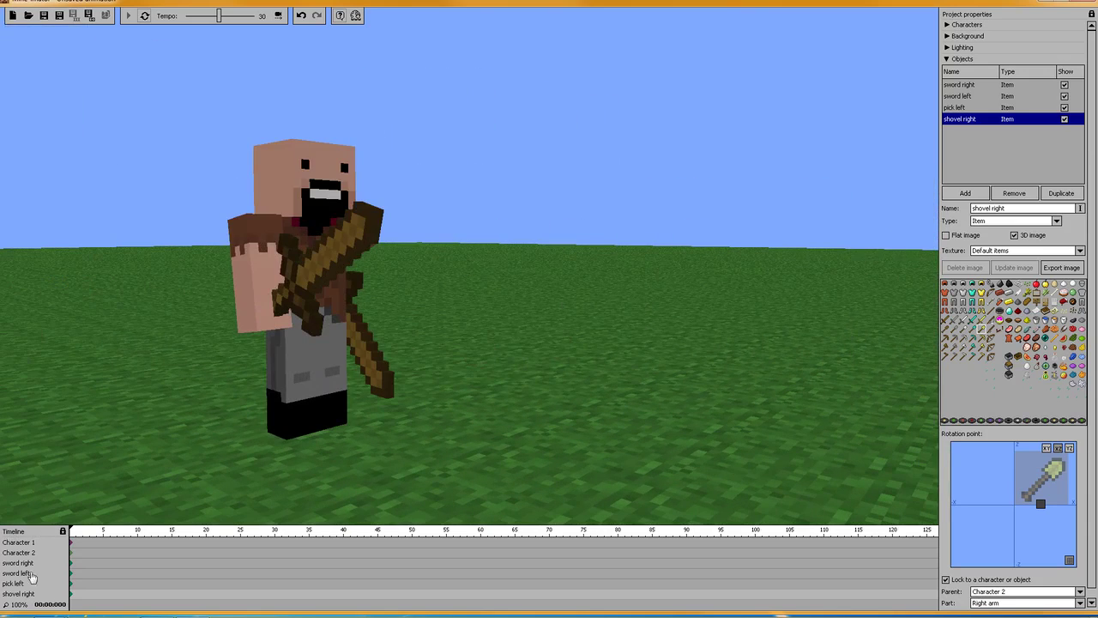
Rotate Character 1's left arm to about X -394, Y -709 and Z 1145 in the first keyframe.
{"action": "left_click", "coordinate": [70, 542]}
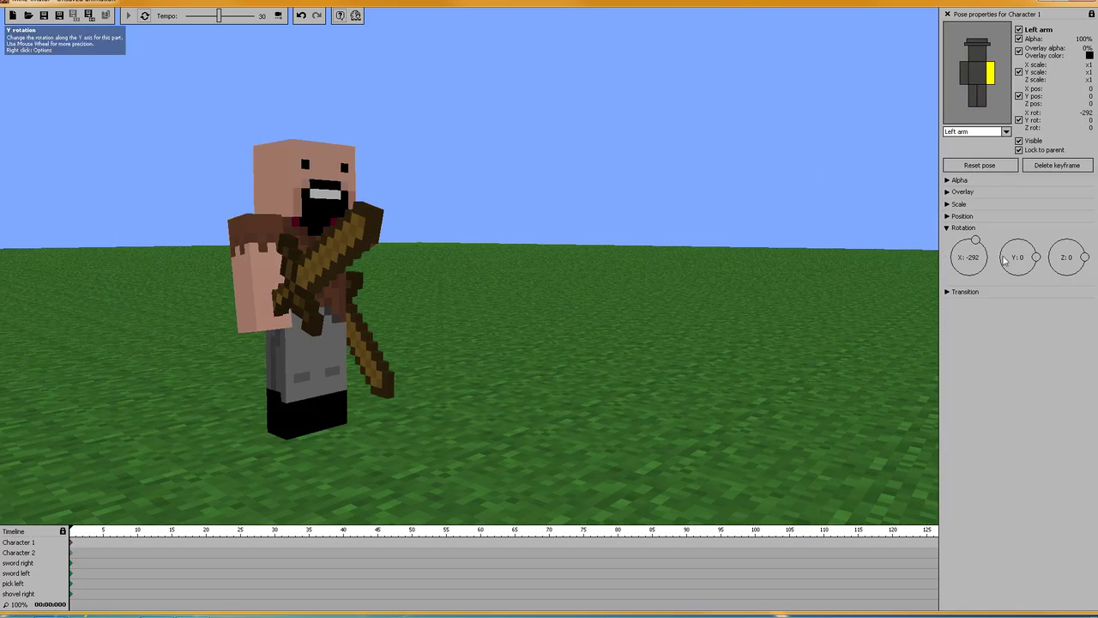
{"action": "left_click_drag", "start_coordinate": [974, 240], "coordinate": [1094, 258]}
{"action": "left_click_drag", "start_coordinate": [1044, 286], "coordinate": [1046, 237]}
{"action": "left_click_drag", "start_coordinate": [1082, 276], "coordinate": [1079, 235]}
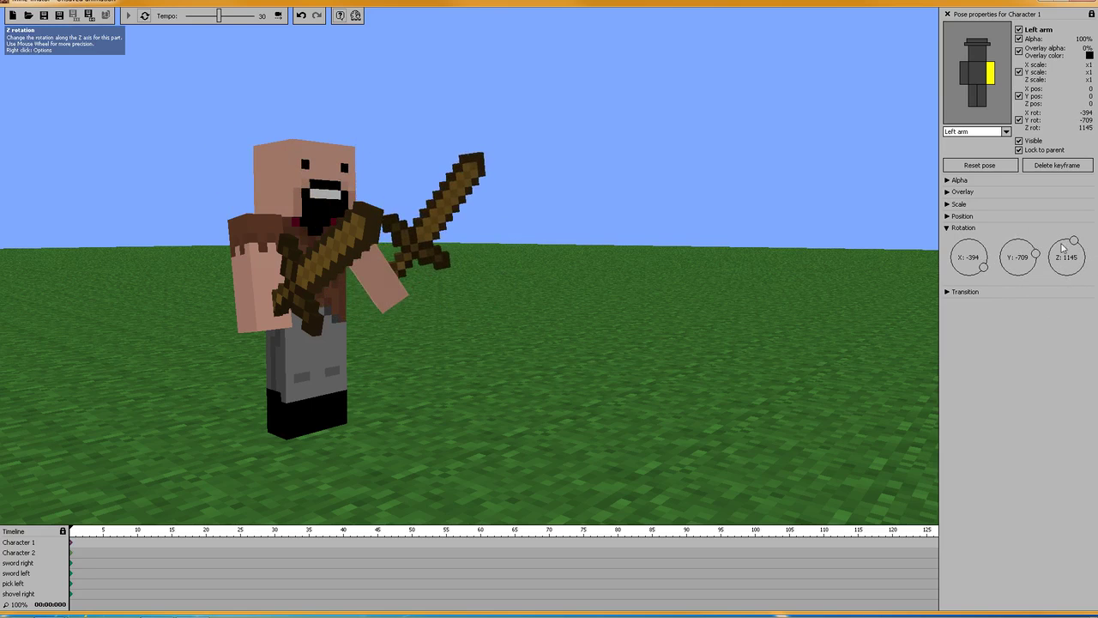
{"action": "left_click_drag", "start_coordinate": [659, 222], "coordinate": [529, 235]}
{"action": "mouse_move", "coordinate": [528, 235]}
{"action": "right_mouse_down"}
{"action": "mouse_move", "coordinate": [300, 218]}
{"action": "mouse_move", "coordinate": [549, 223]}
{"action": "mouse_move", "coordinate": [291, 223]}
{"action": "mouse_move", "coordinate": [515, 221]}
{"action": "right_mouse_up"}
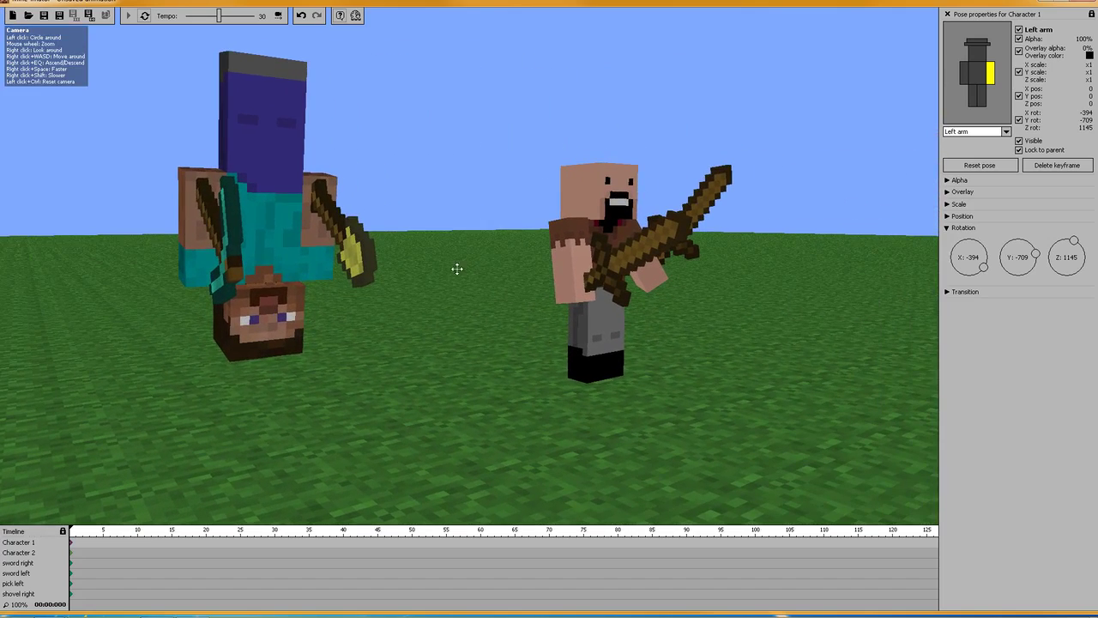
{"action": "left_click_drag", "start_coordinate": [441, 266], "coordinate": [496, 268]}
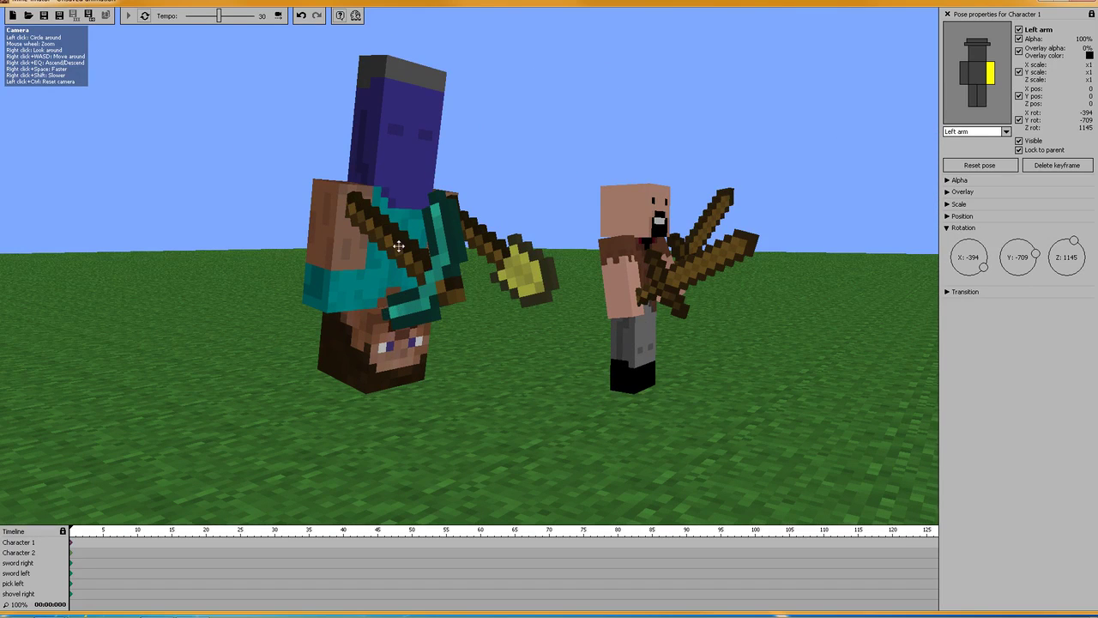
{"action": "left_click_drag", "start_coordinate": [528, 283], "coordinate": [173, 513]}
Leave Character 1's pose properties and collapse the Objects section of the project properties.
{"action": "left_click", "coordinate": [37, 557]}
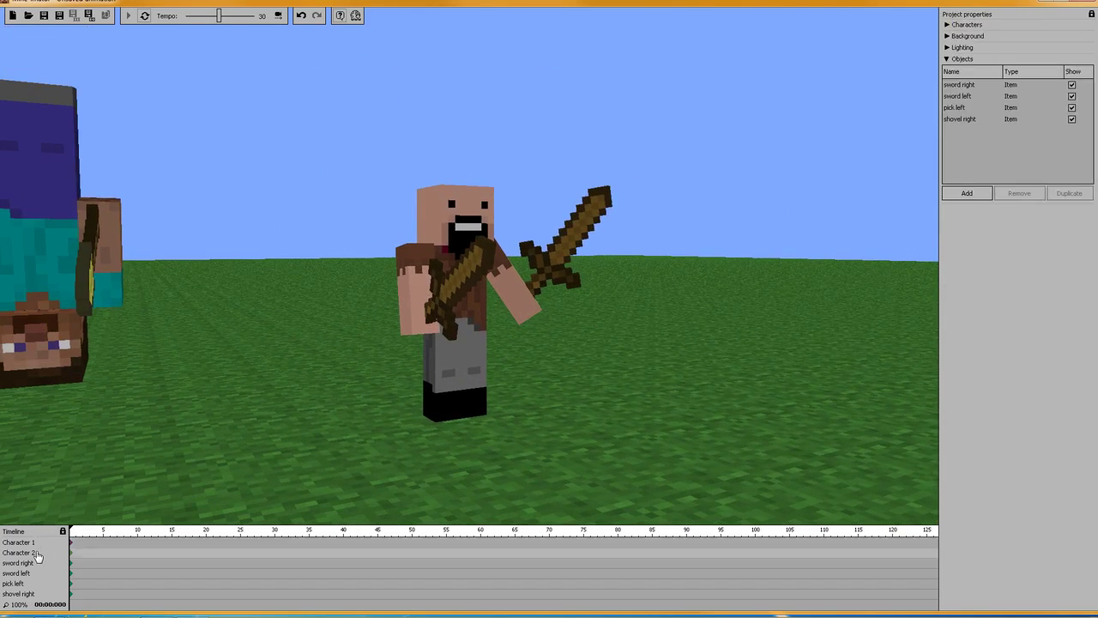
{"action": "left_click", "coordinate": [947, 60]}
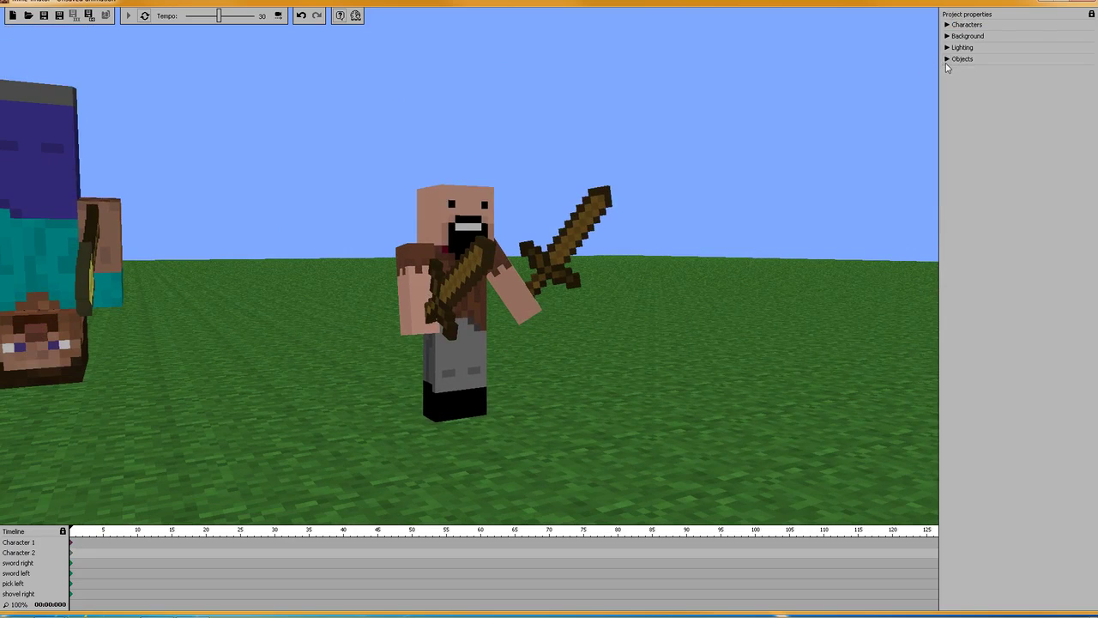
{"action": "left_click", "coordinate": [949, 36]}
{"action": "left_click", "coordinate": [948, 37]}
{"action": "left_click_drag", "start_coordinate": [791, 120], "coordinate": [708, 130]}
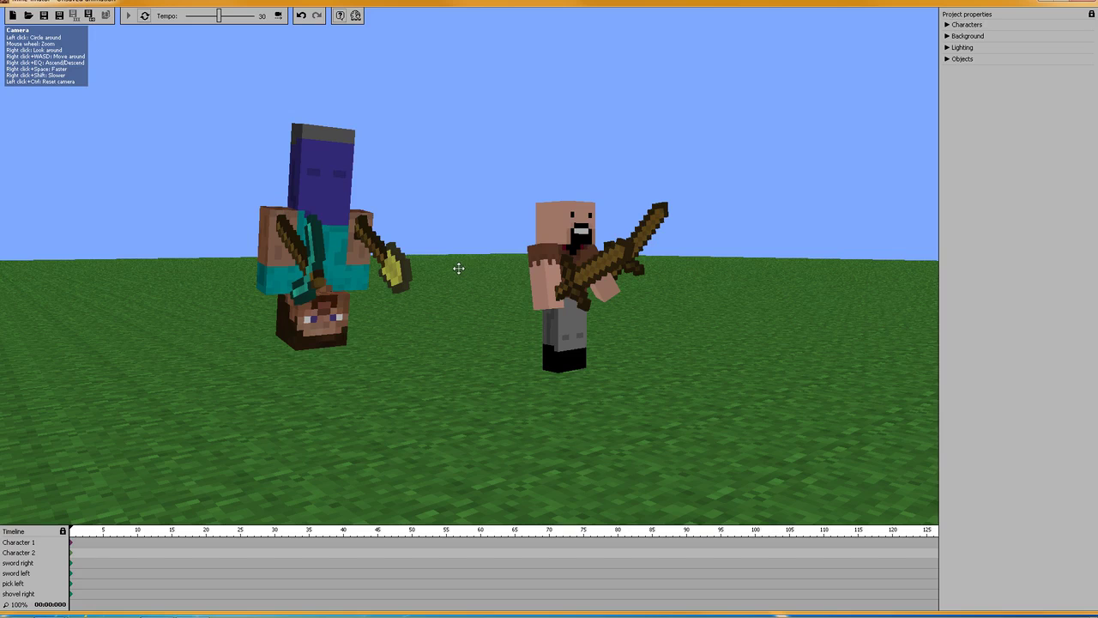
{"action": "left_click_drag", "start_coordinate": [458, 233], "coordinate": [489, 225]}
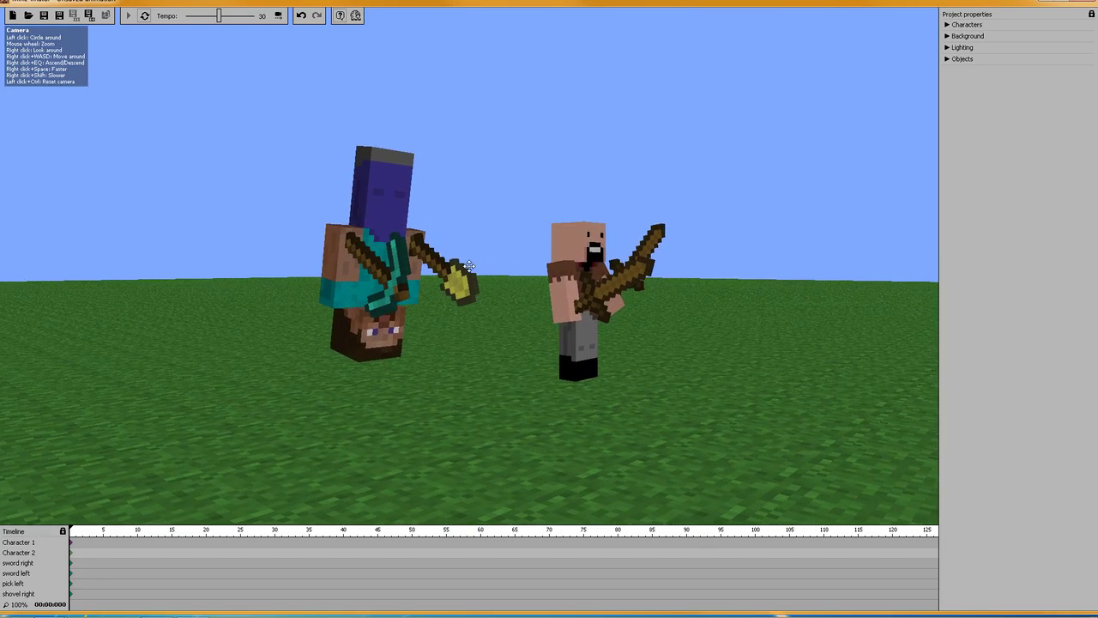